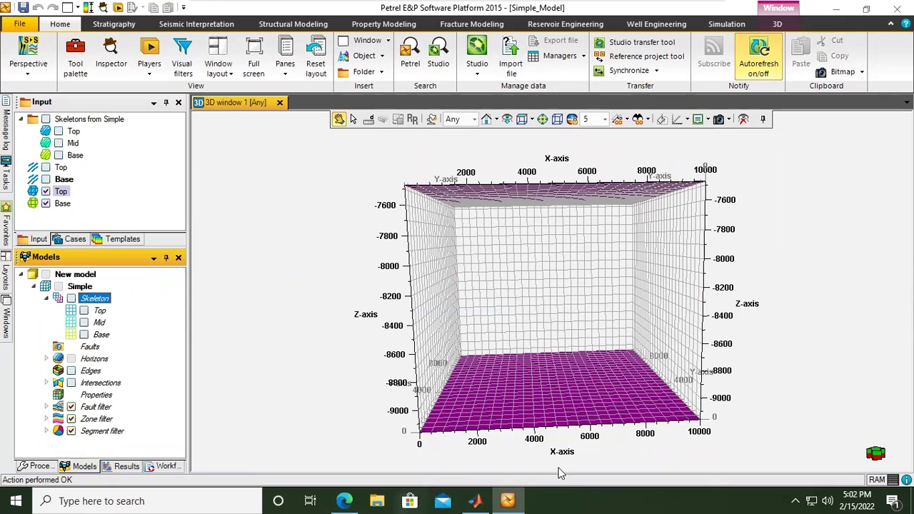
# - Hide the Top and Base input surfaces from the 3D window
pyautogui.click(35, 240)
pyautogui.click(71, 243)
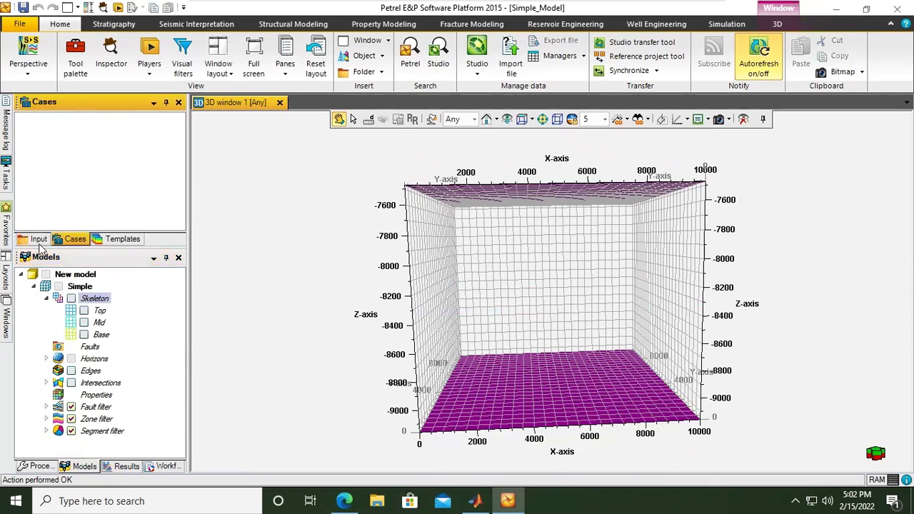
pyautogui.click(37, 239)
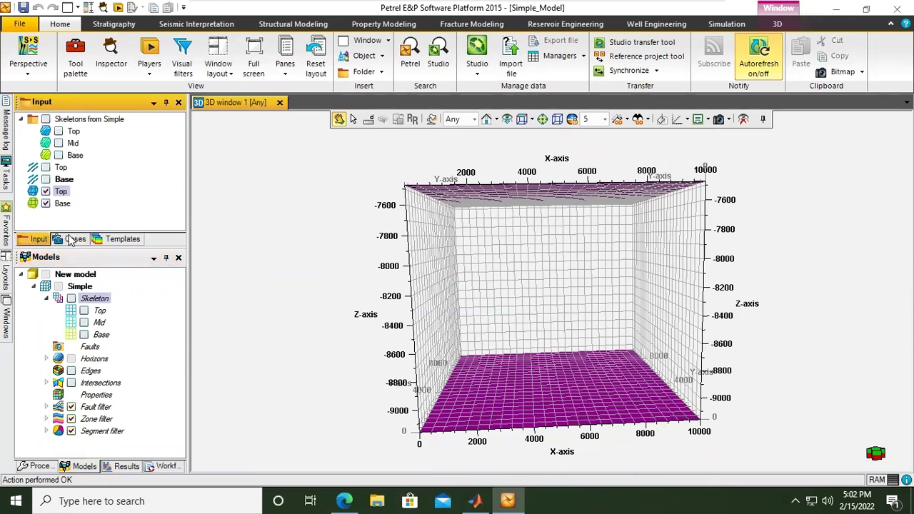
pyautogui.click(45, 191)
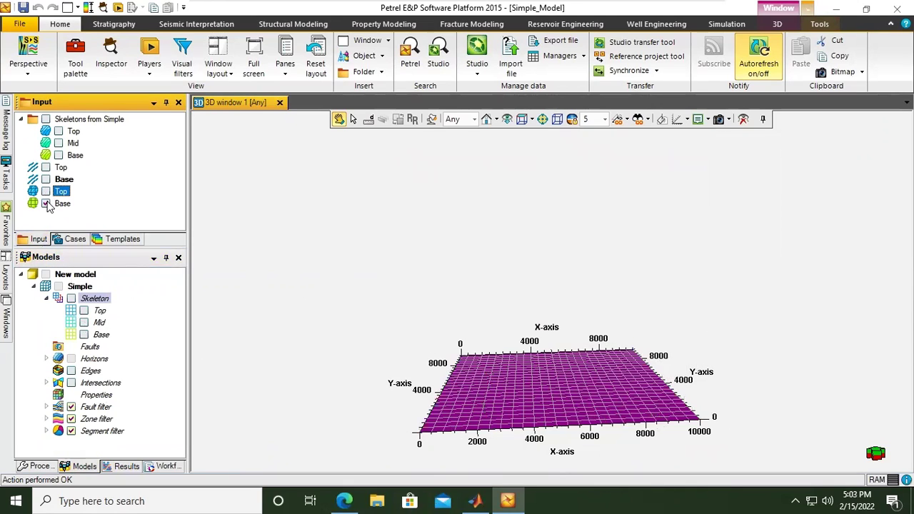
pyautogui.click(46, 204)
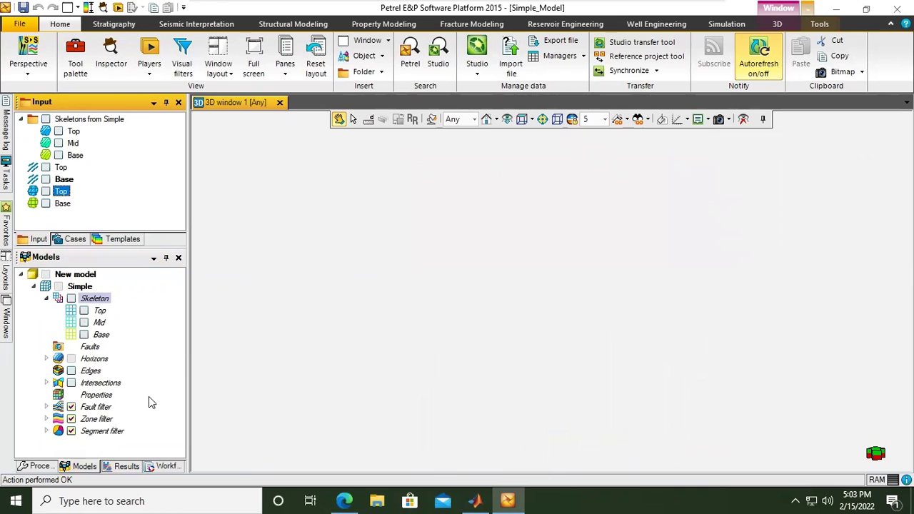
# - Display the Top and Base horizons of the Simple grid in the 3D window and briefly check its edges
pyautogui.click(47, 358)
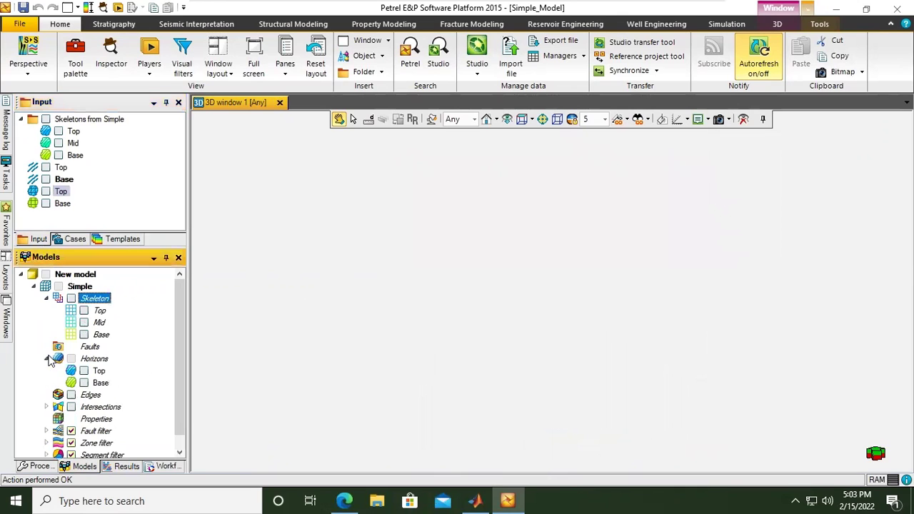
pyautogui.click(84, 371)
pyautogui.click(84, 383)
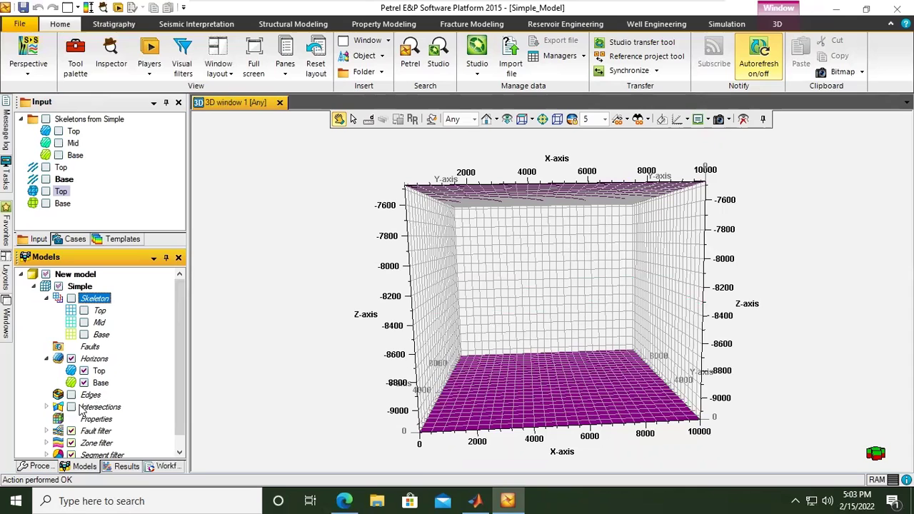
pyautogui.click(70, 395)
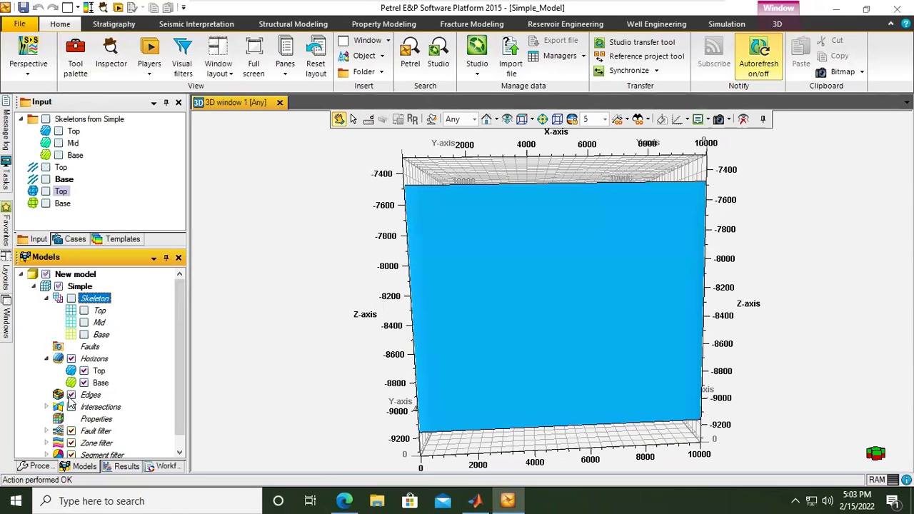
pyautogui.click(71, 395)
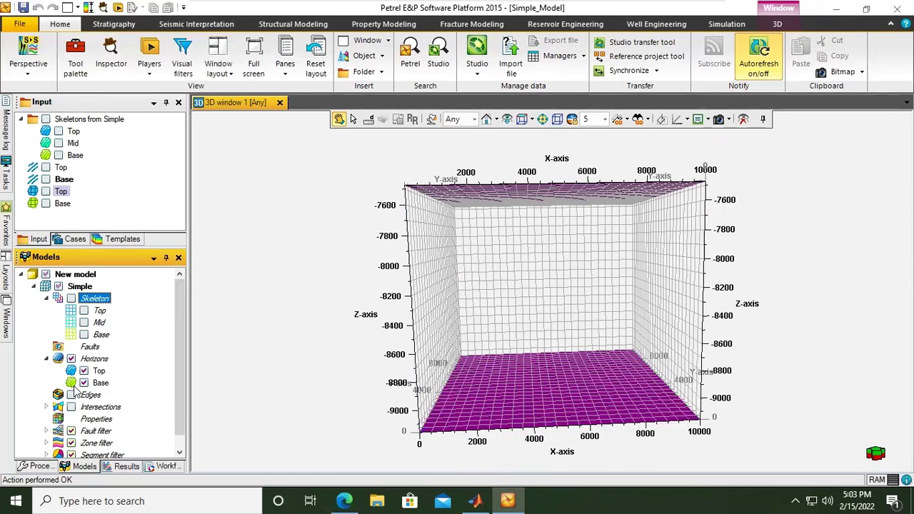
pyautogui.moveTo(605, 194)
pyautogui.mouseDown()
pyautogui.moveTo(626, 198)
pyautogui.moveTo(595, 270)
pyautogui.moveTo(609, 237)
pyautogui.moveTo(592, 200)
pyautogui.moveTo(606, 195)
pyautogui.mouseUp()
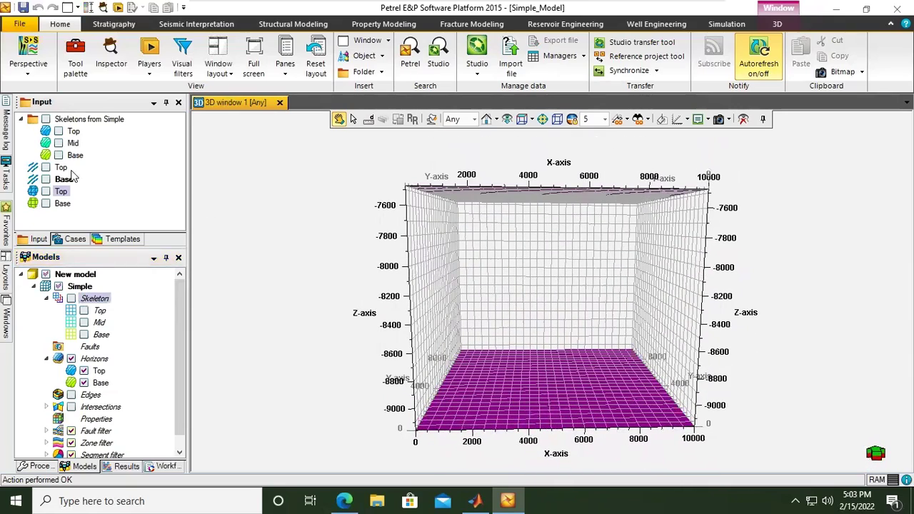
# - Examine the point coordinates of the Top polygons in their spreadsheet and close their settings
pyautogui.doubleClick(62, 169)
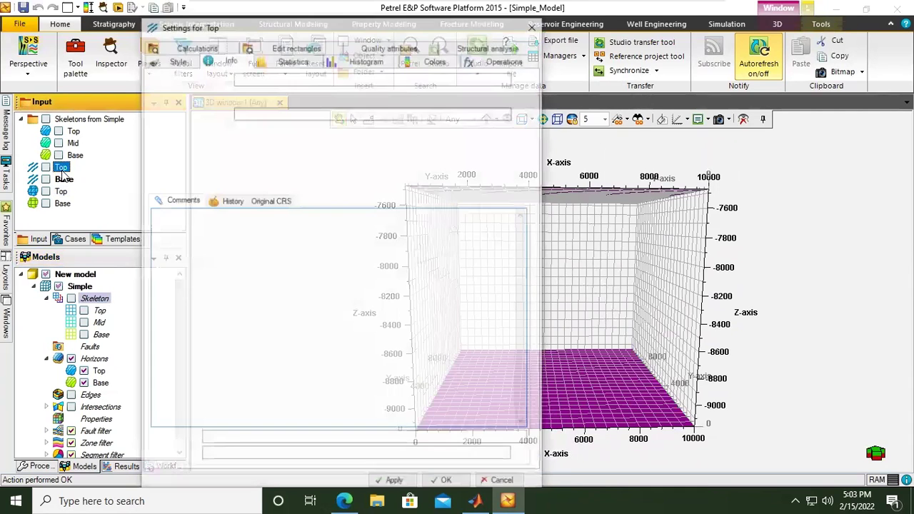
pyautogui.click(152, 80)
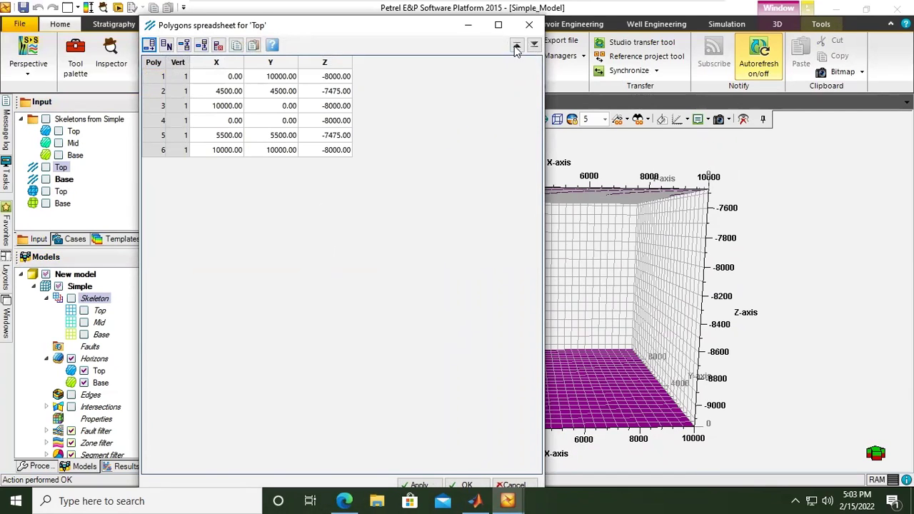
pyautogui.click(529, 25)
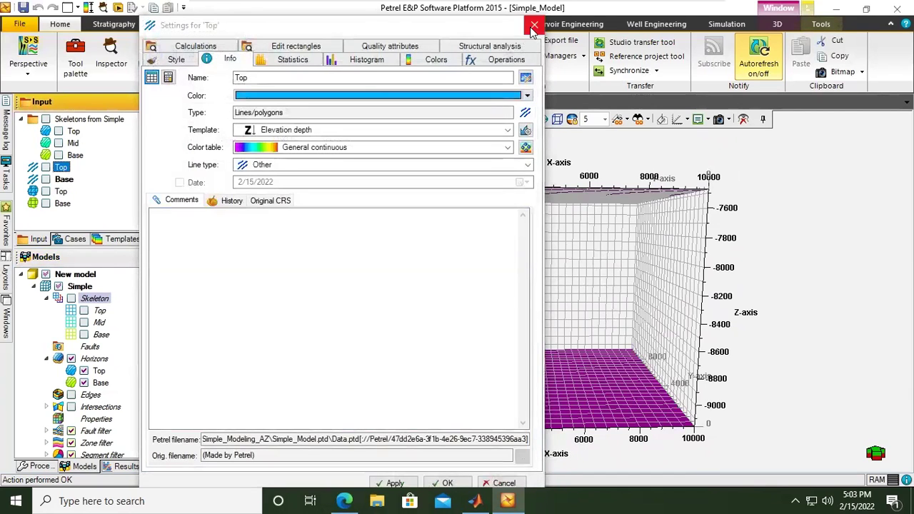
pyautogui.click(532, 27)
pyautogui.moveTo(526, 295); pyautogui.dragTo(504, 314)
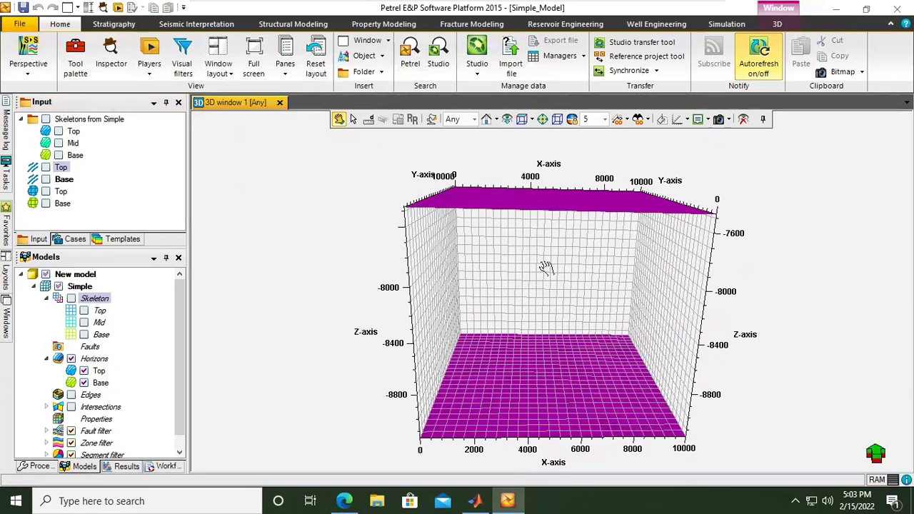
pyautogui.click(61, 190)
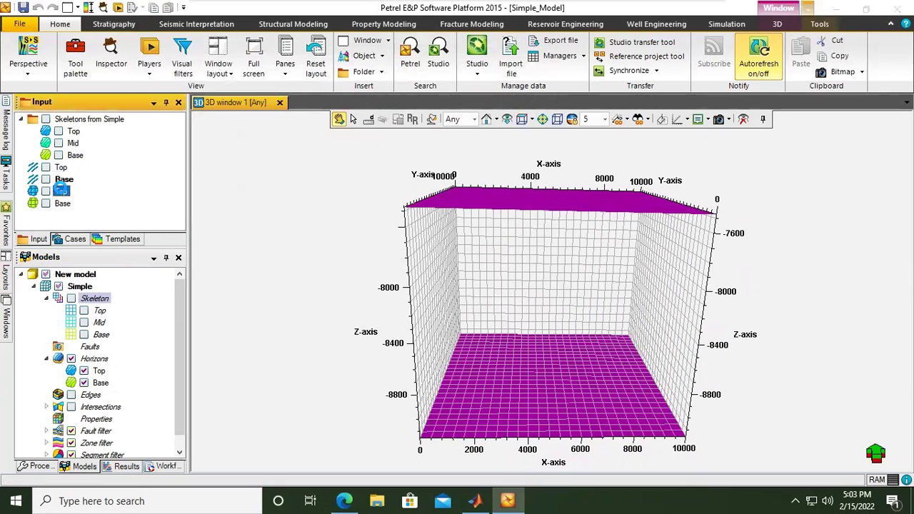
pyautogui.doubleClick(60, 190)
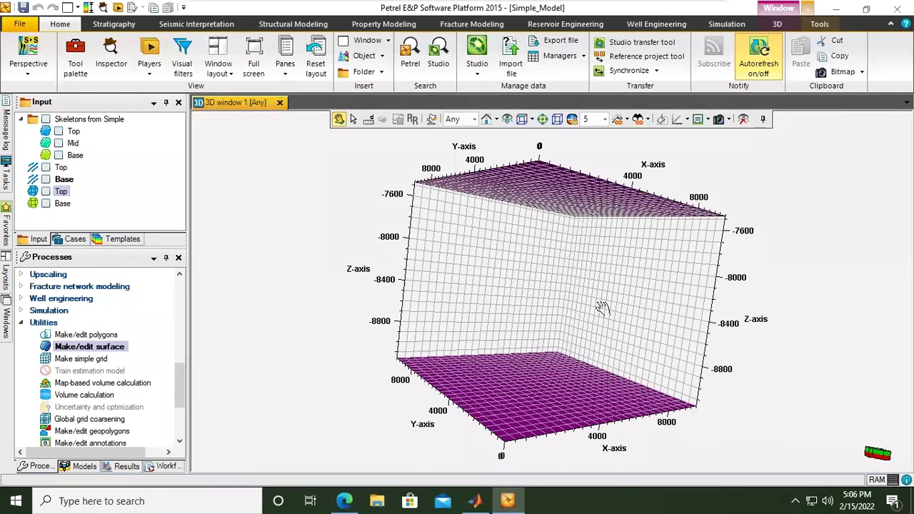
pyautogui.click(601, 307)
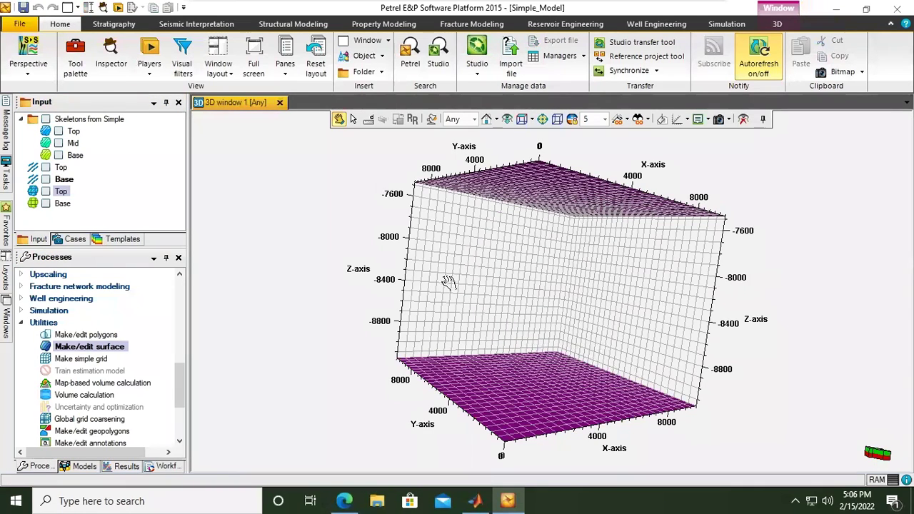
# - Display the Skeletons from Simple folder together with the Top and Base polygons and the Top and Base surfaces in the 3D window
pyautogui.moveTo(474, 304); pyautogui.dragTo(619, 288)
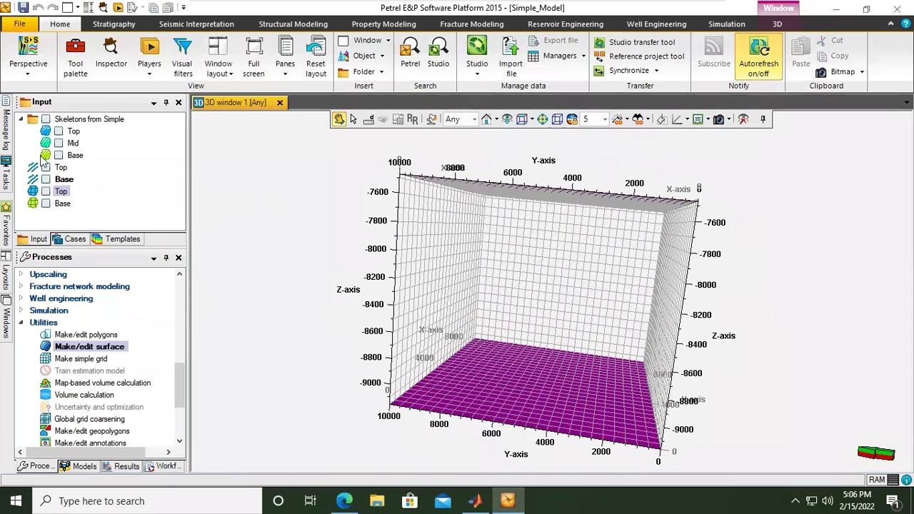
pyautogui.click(45, 120)
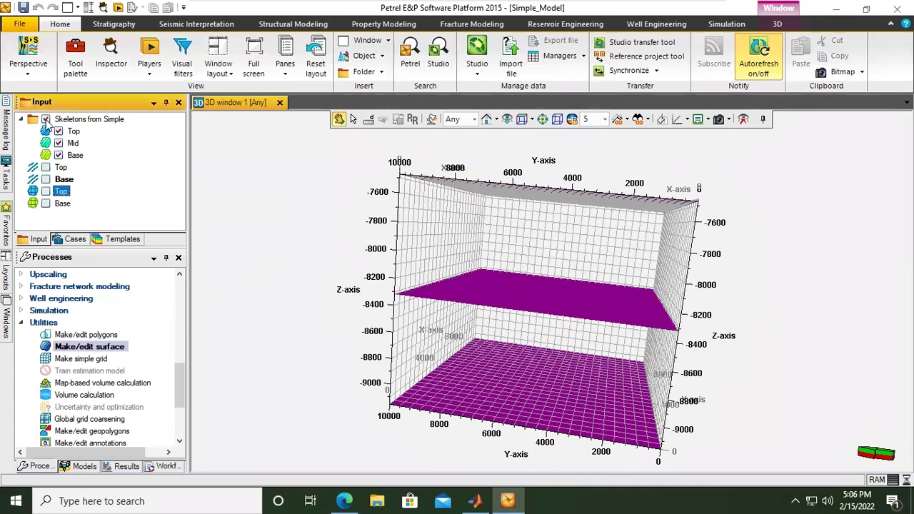
pyautogui.click(46, 167)
pyautogui.click(46, 179)
pyautogui.click(46, 191)
pyautogui.click(46, 204)
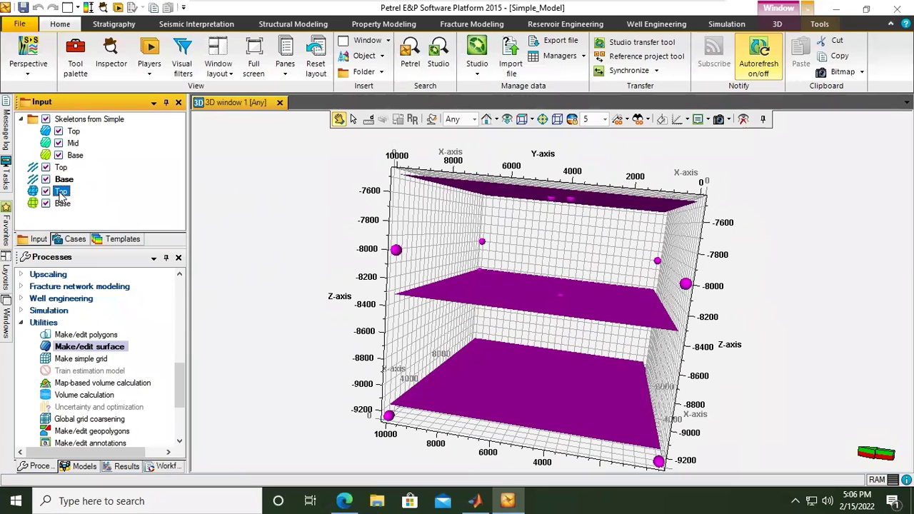
# - Delete the standalone Top and Base surfaces from the input data, keeping the skeleton surfaces and polygons
pyautogui.rightClick(61, 197)
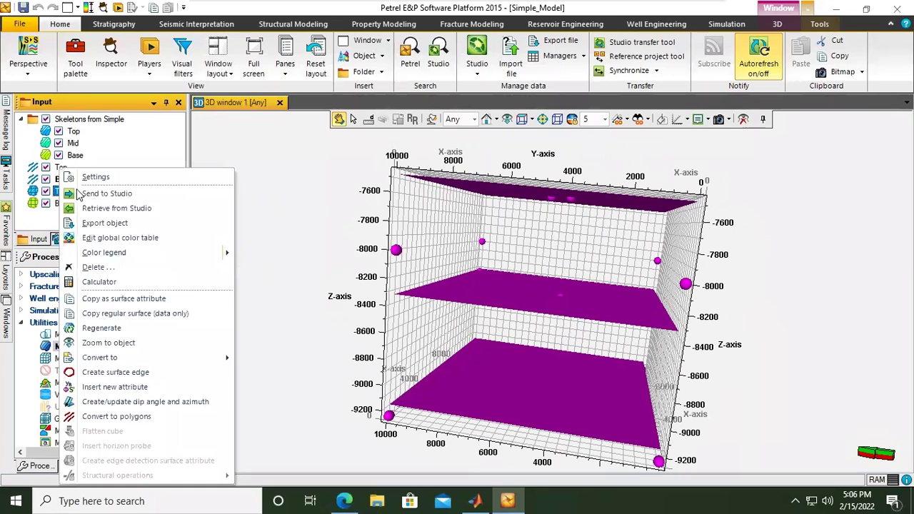
pyautogui.click(93, 266)
pyautogui.click(491, 296)
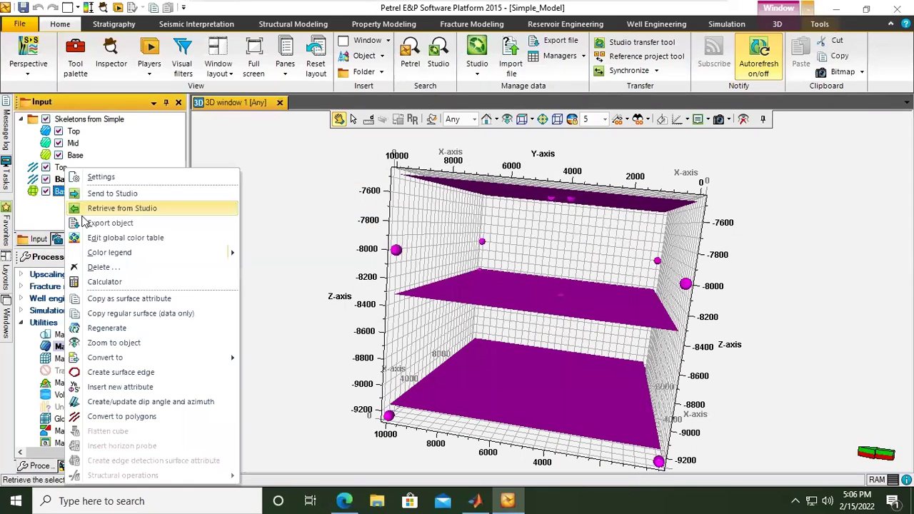
pyautogui.rightClick(65, 193)
pyautogui.click(99, 267)
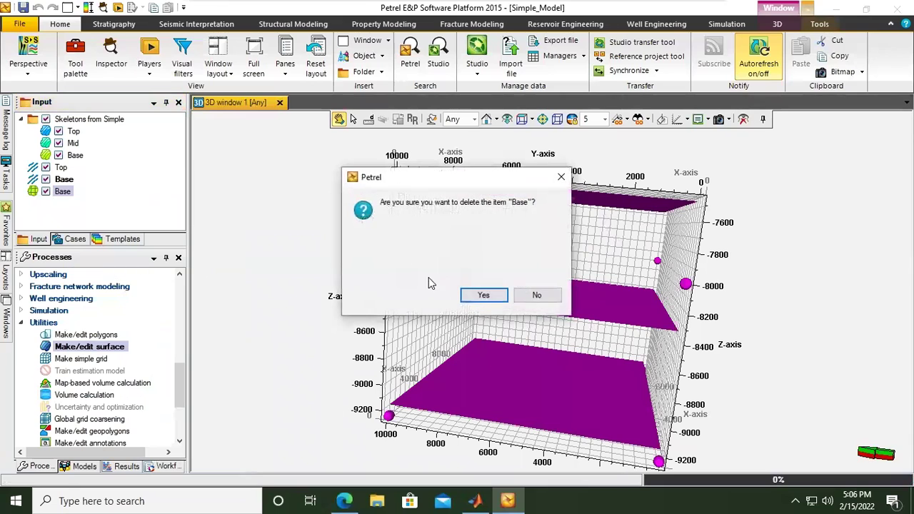
pyautogui.click(484, 295)
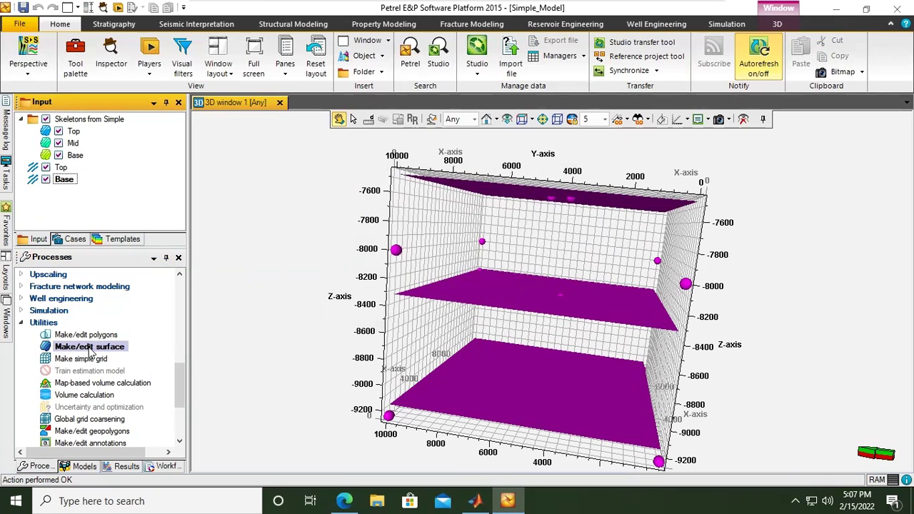
# - Set up Make/edit surface with the Top polygons as main input and grid limits taken from the skeleton Top surface
pyautogui.click(88, 347)
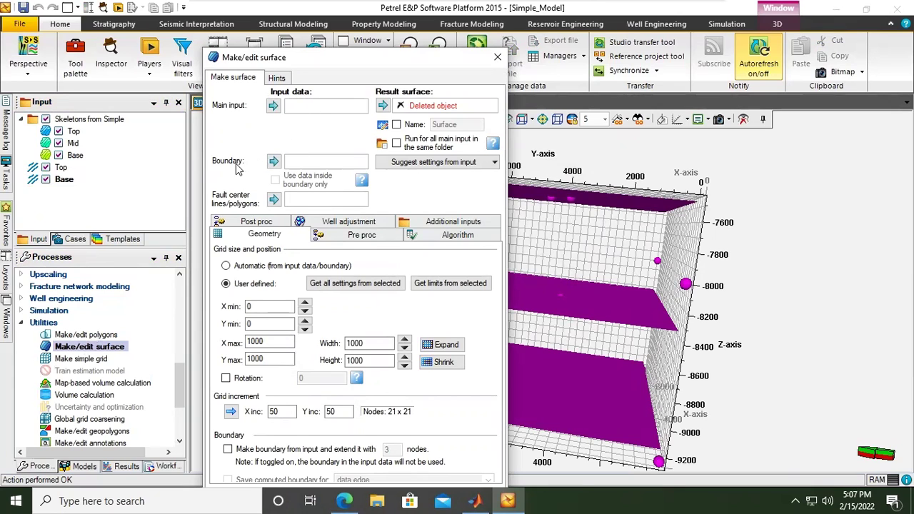
pyautogui.click(61, 168)
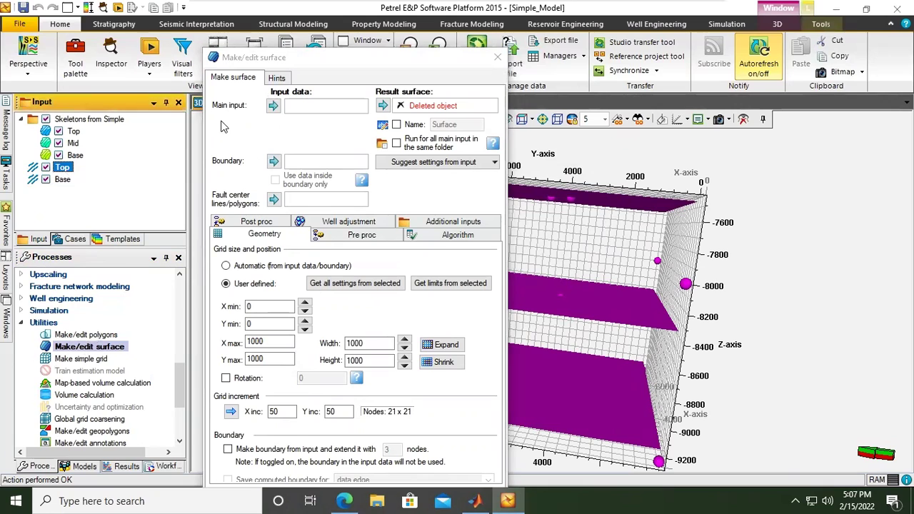
pyautogui.click(274, 105)
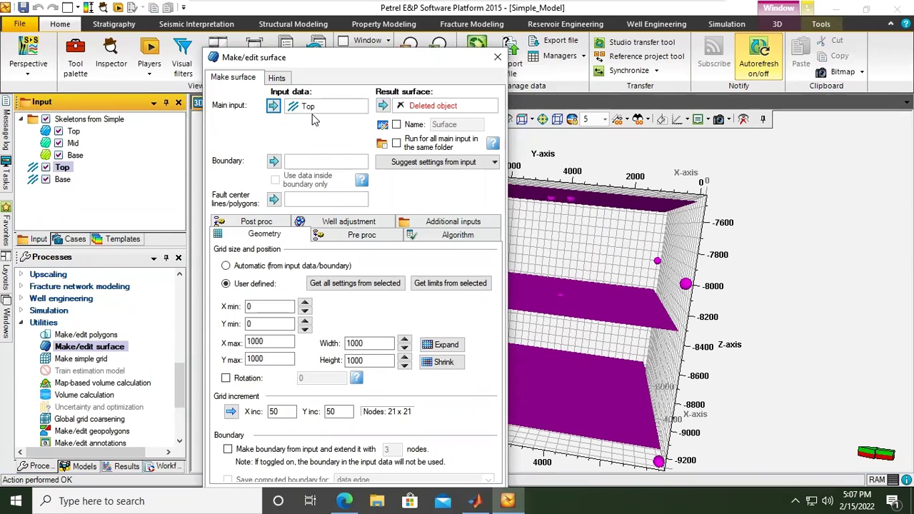
pyautogui.click(74, 133)
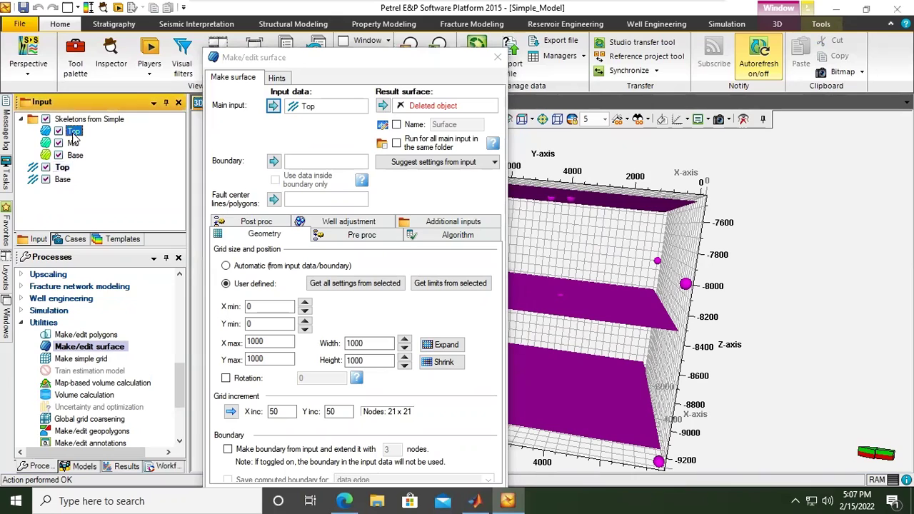
pyautogui.click(461, 285)
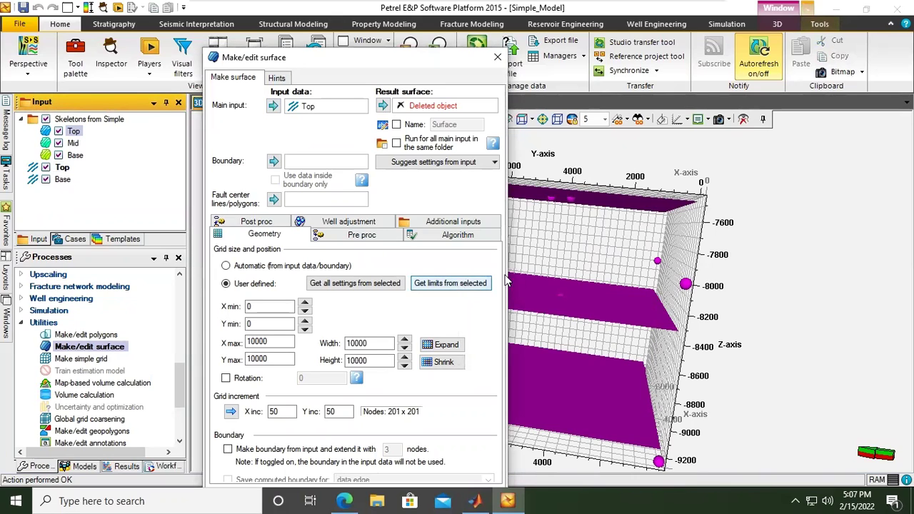
pyautogui.moveTo(369, 61); pyautogui.dragTo(329, 29)
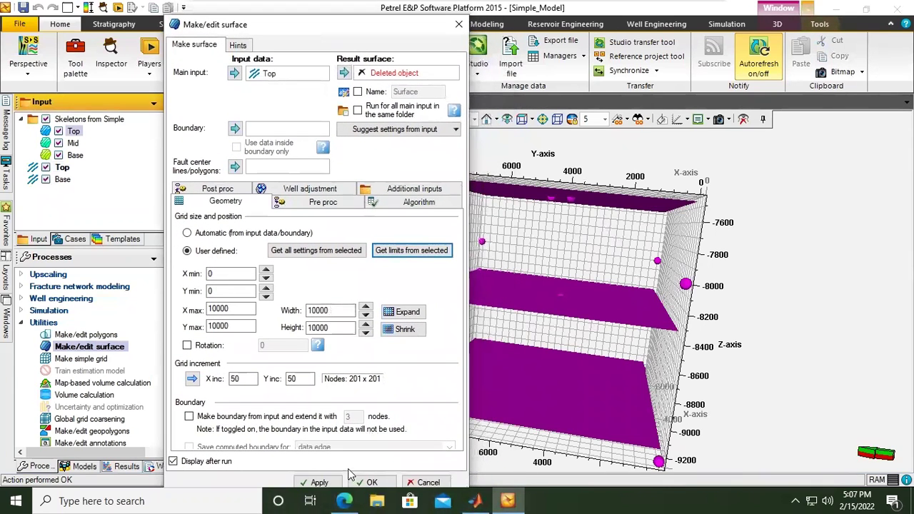
# - Try twice to generate the surface from the Top polygons with these settings and cancel the surface setup
pyautogui.click(334, 483)
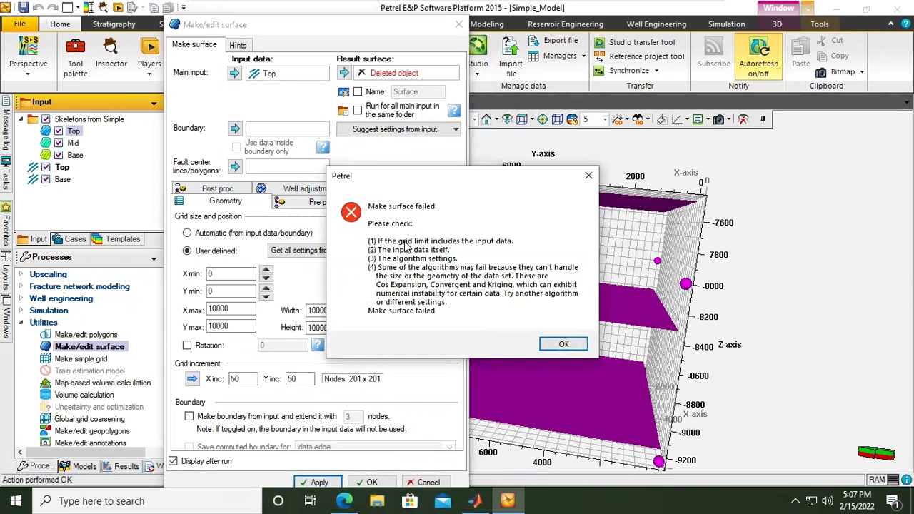
pyautogui.click(563, 344)
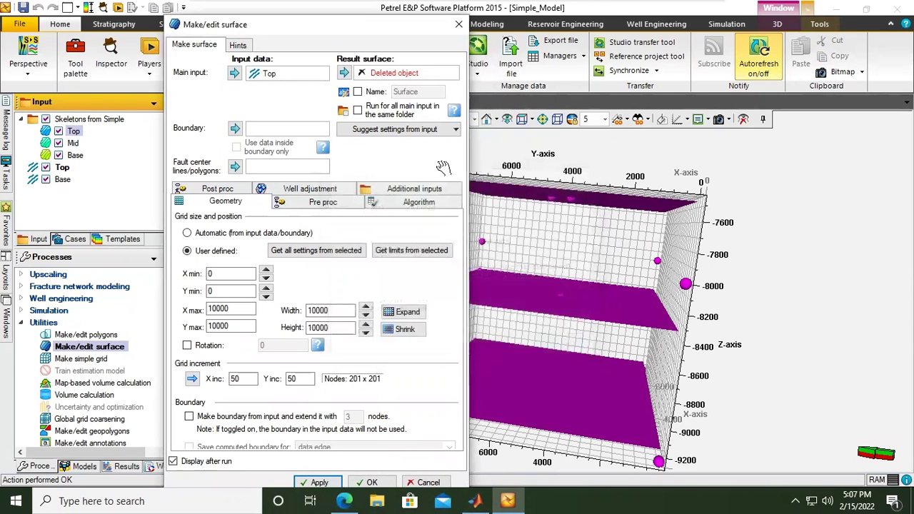
pyautogui.click(370, 73)
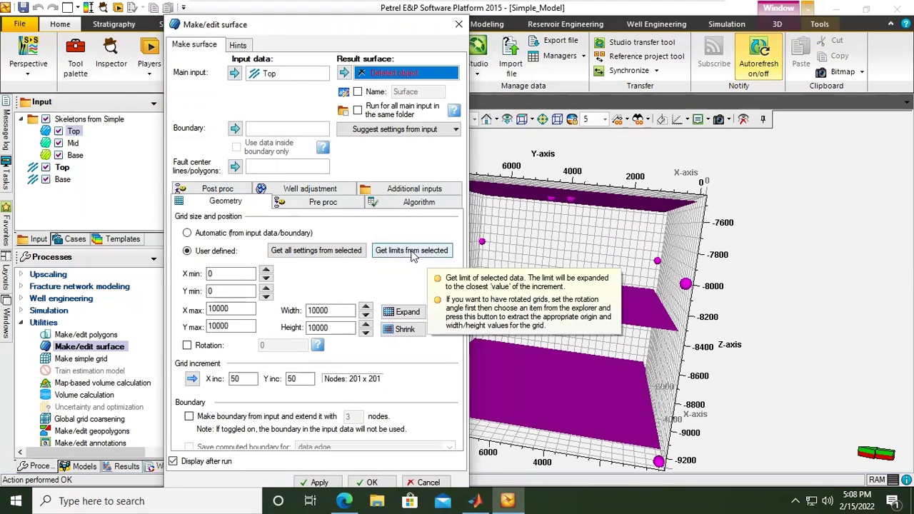
pyautogui.click(333, 481)
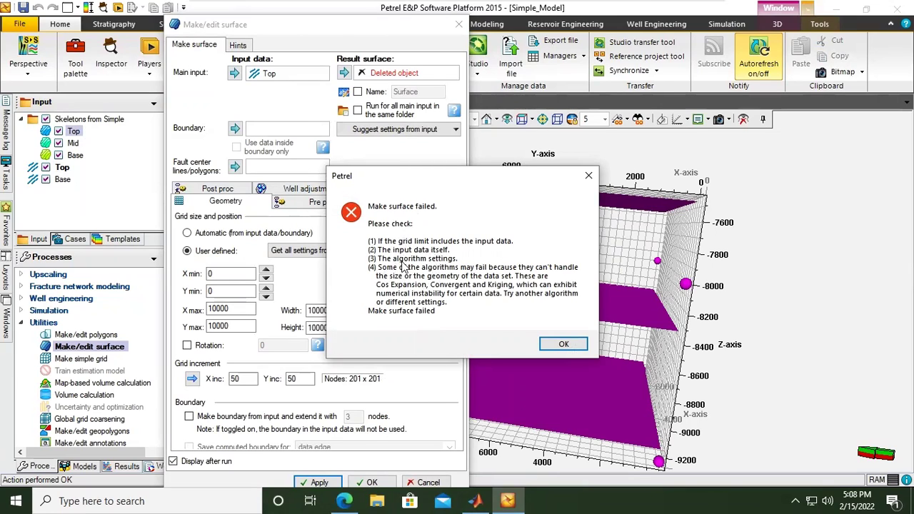
pyautogui.click(588, 175)
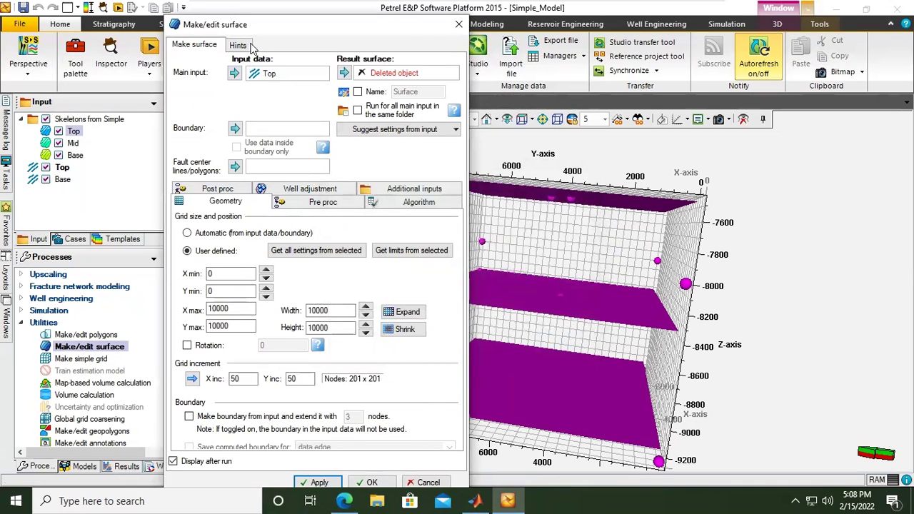
pyautogui.click(428, 482)
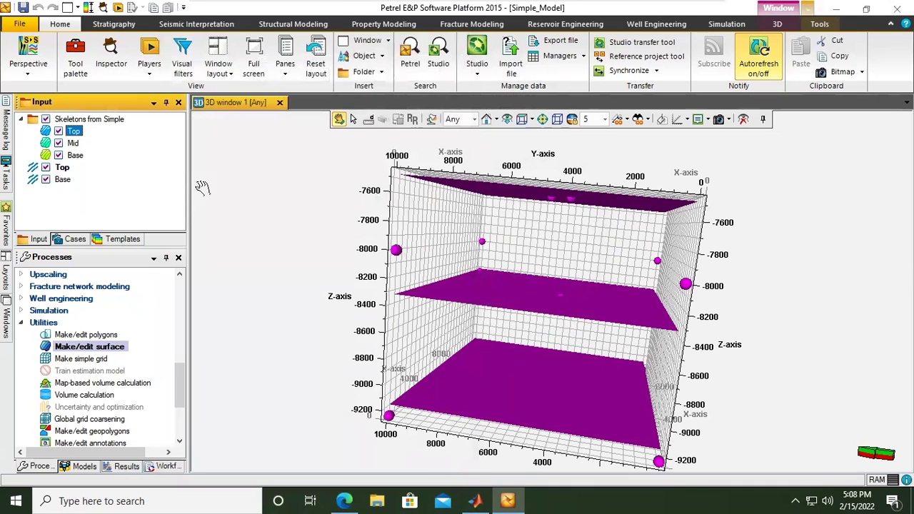
# - Open the Base polygons' spreadsheet and set the Z value of polygon 6 to -9250
pyautogui.moveTo(725, 229); pyautogui.dragTo(739, 193)
pyautogui.moveTo(676, 262)
pyautogui.mouseDown()
pyautogui.moveTo(696, 293)
pyautogui.moveTo(703, 343)
pyautogui.moveTo(699, 257)
pyautogui.moveTo(686, 249)
pyautogui.moveTo(707, 252)
pyautogui.moveTo(714, 266)
pyautogui.moveTo(687, 261)
pyautogui.mouseUp()
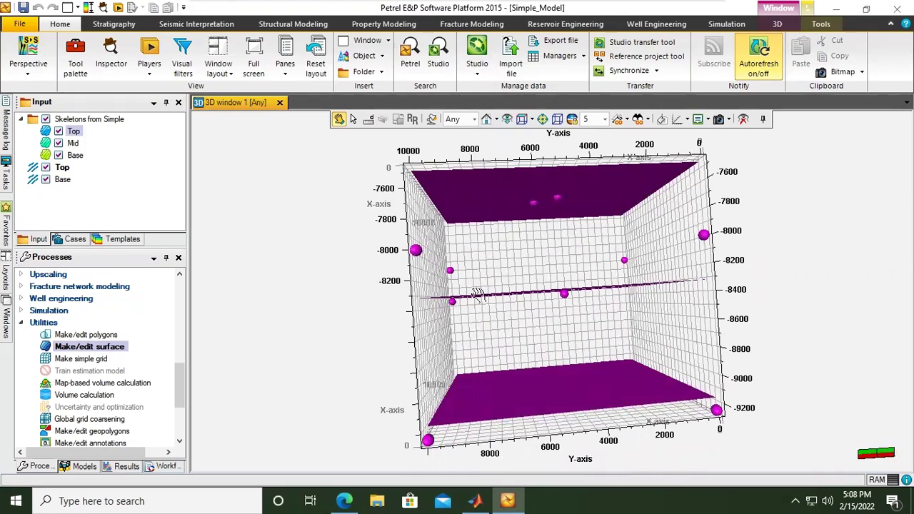
pyautogui.doubleClick(63, 179)
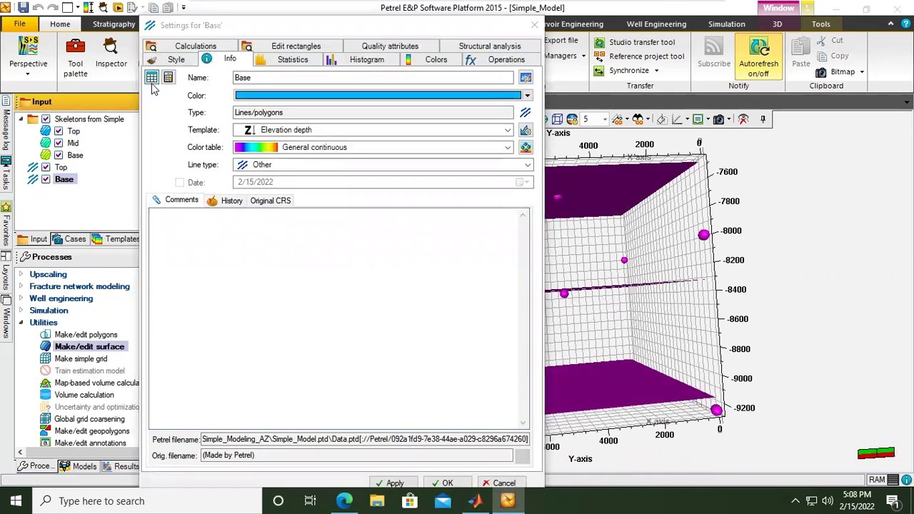
pyautogui.click(151, 79)
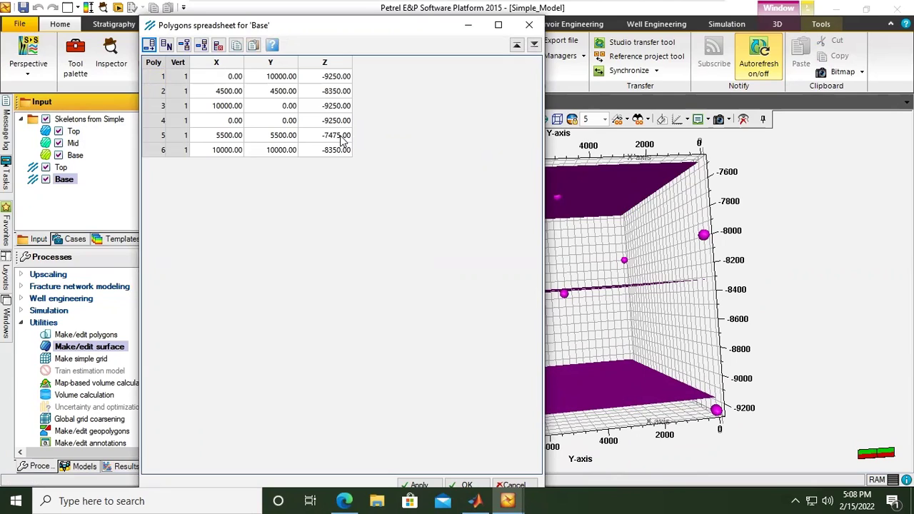
pyautogui.doubleClick(336, 77)
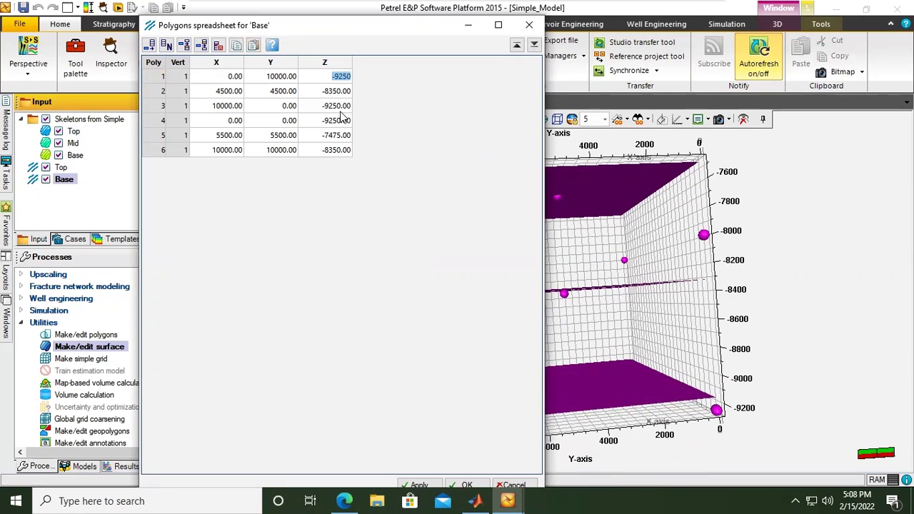
pyautogui.doubleClick(341, 136)
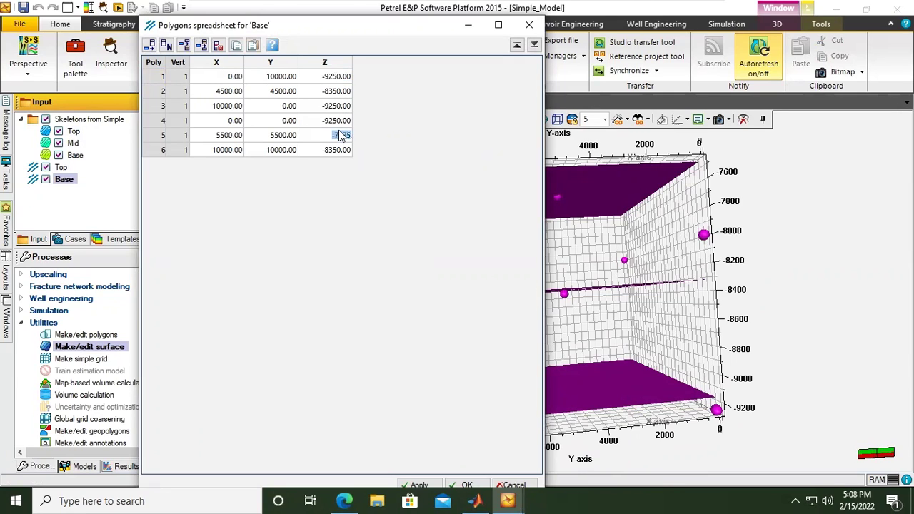
pyautogui.doubleClick(341, 151)
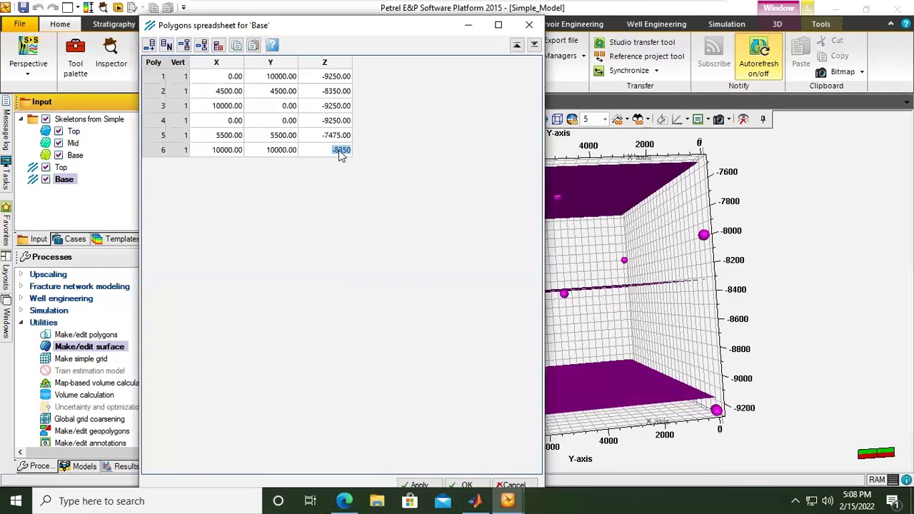
pyautogui.write('-')
# - Set the Z value of polygon 5 to -8350 and apply the edits to the Base polygons
pyautogui.doubleClick(335, 135)
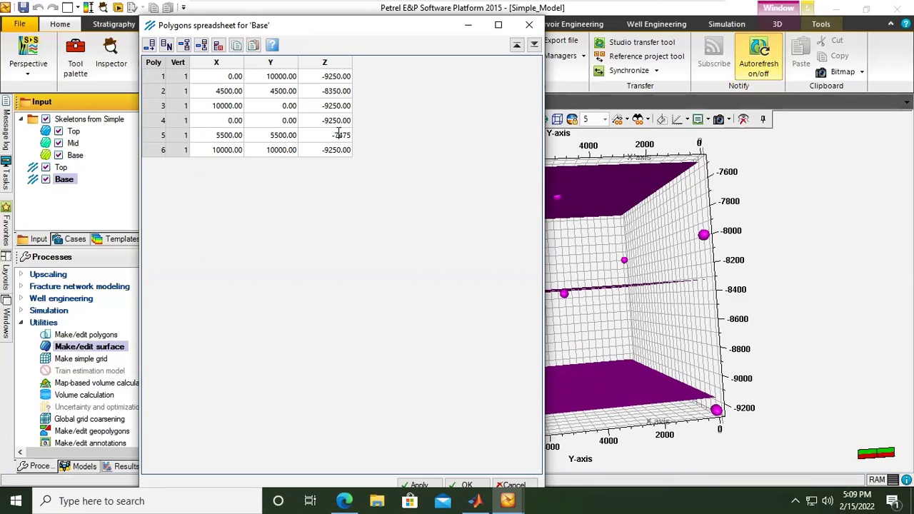
pyautogui.hotkey('ctrl', 'a')
pyautogui.write('-8')
pyautogui.moveTo(301, 22); pyautogui.dragTo(285, 11)
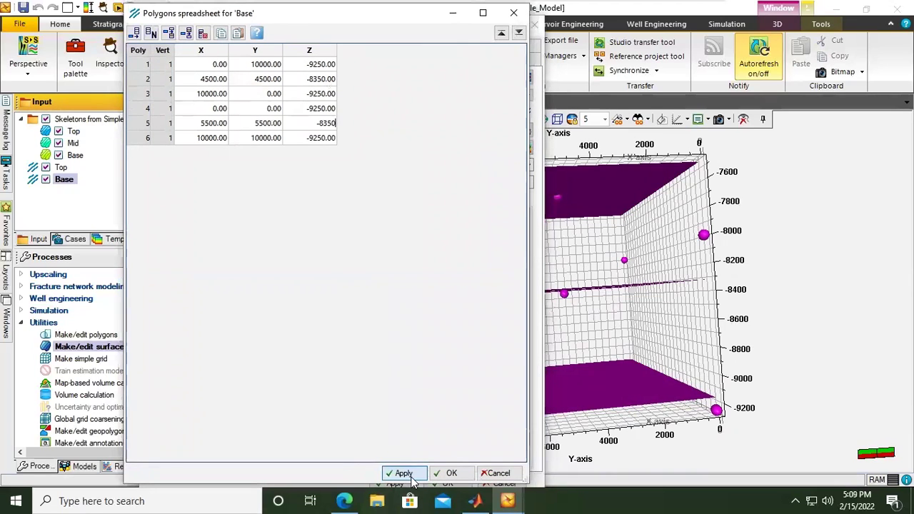
pyautogui.click(404, 474)
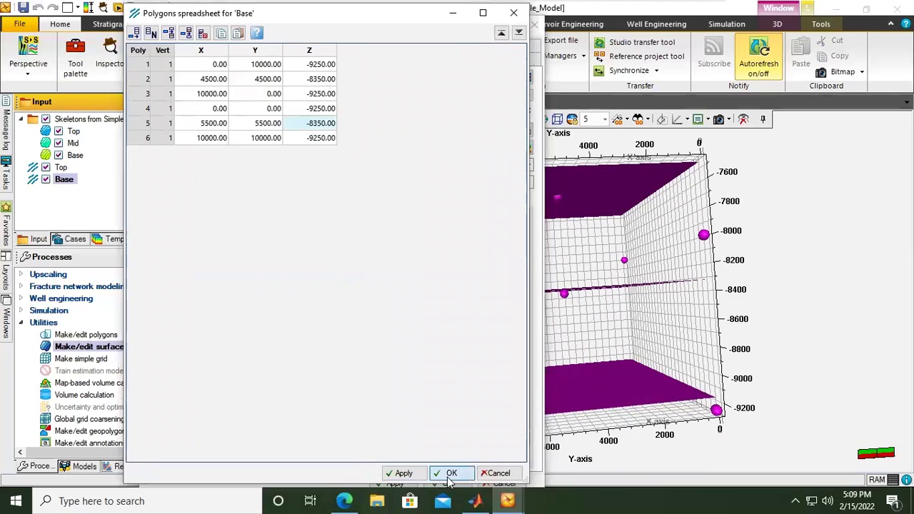
pyautogui.click(448, 474)
pyautogui.click(393, 483)
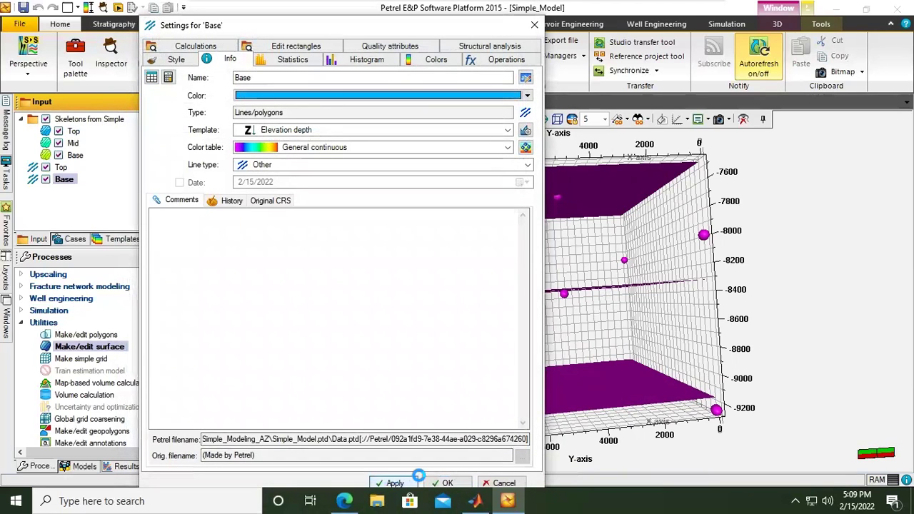
pyautogui.click(445, 484)
pyautogui.moveTo(600, 342); pyautogui.dragTo(582, 334)
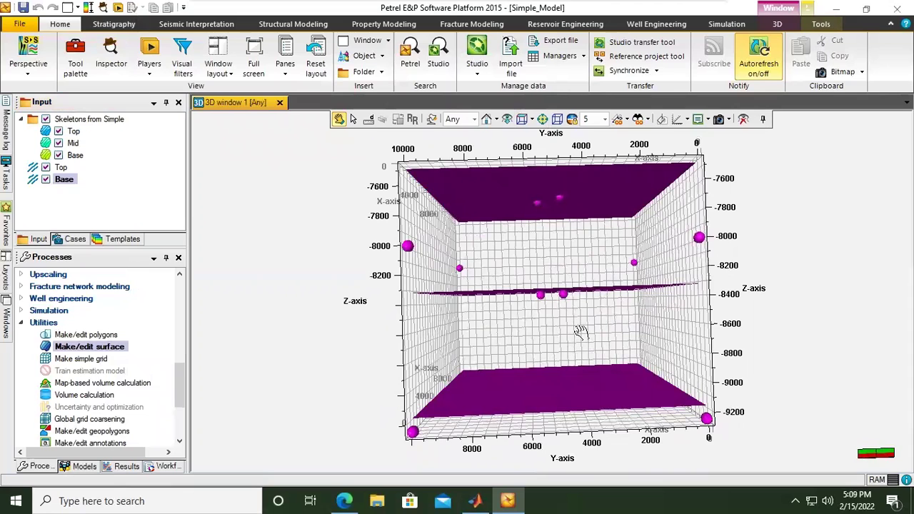
# - Try to make a surface from the Top polygons, taking the grid limits from the skeleton Top surface
pyautogui.doubleClick(90, 346)
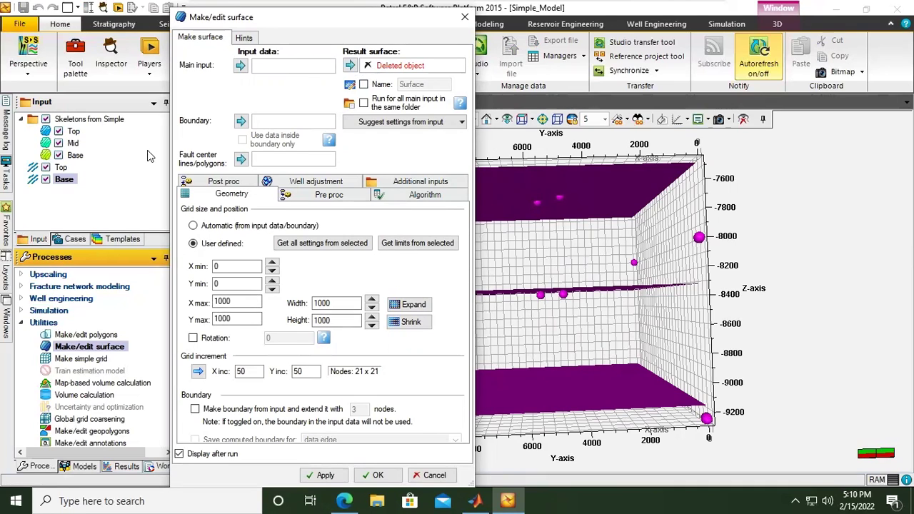
pyautogui.click(61, 167)
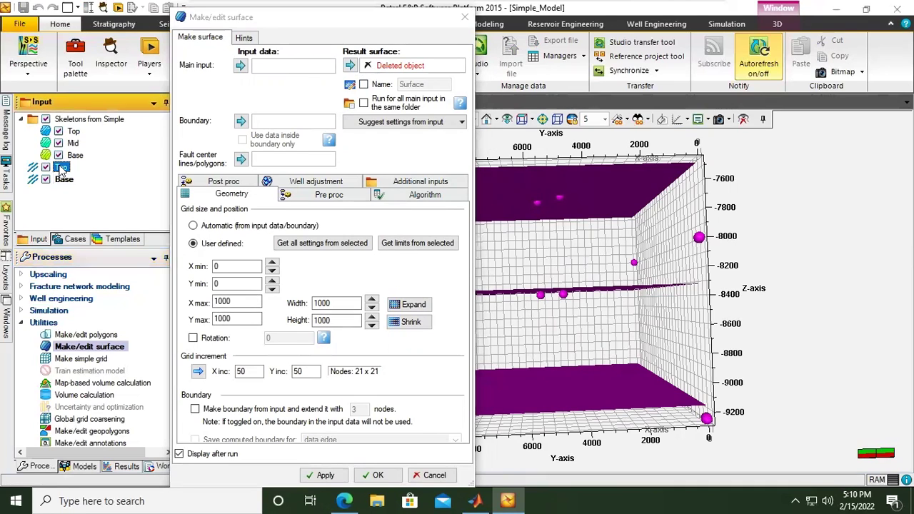
pyautogui.click(240, 65)
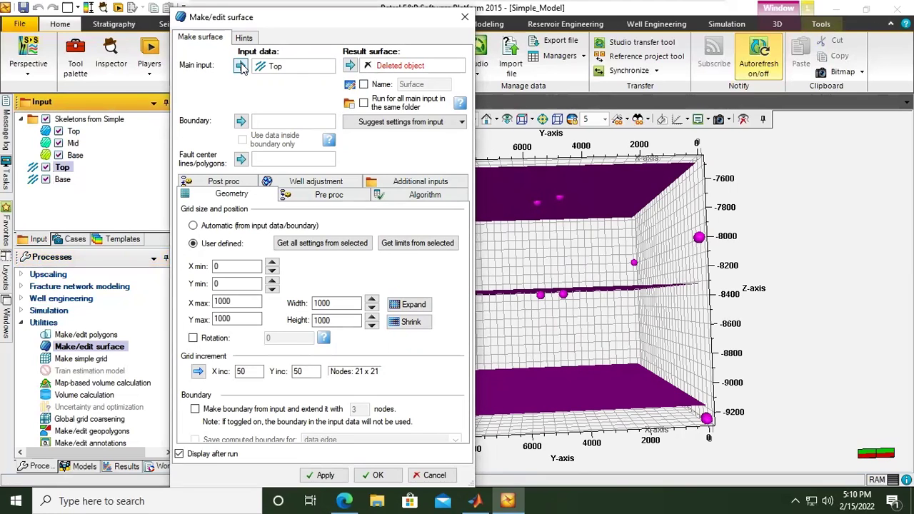
pyautogui.click(72, 134)
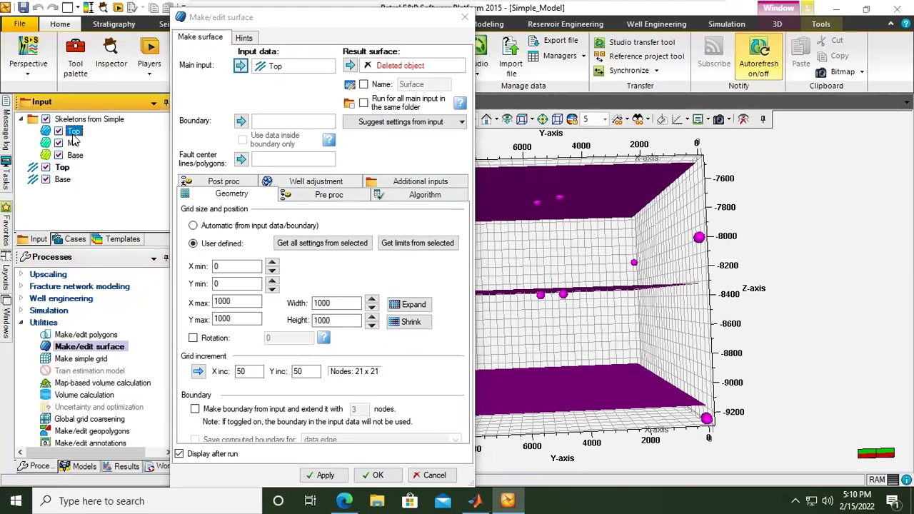
pyautogui.click(409, 244)
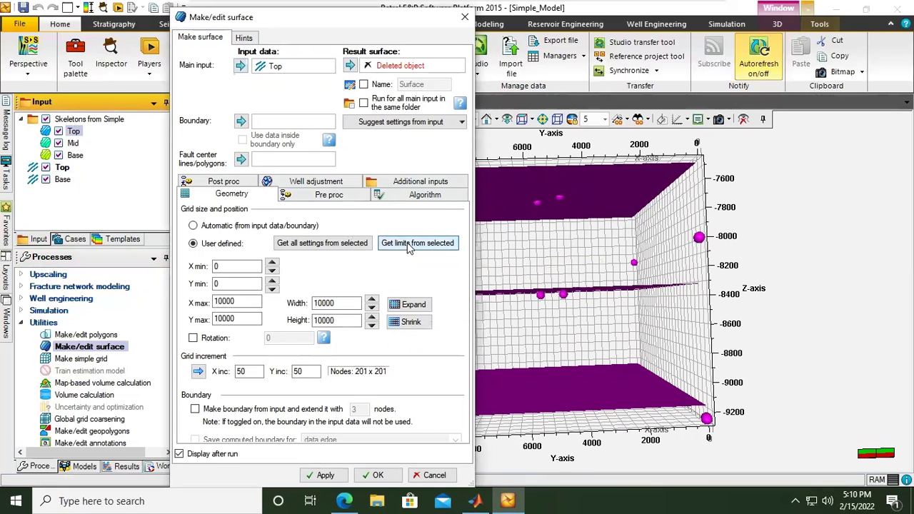
pyautogui.click(327, 476)
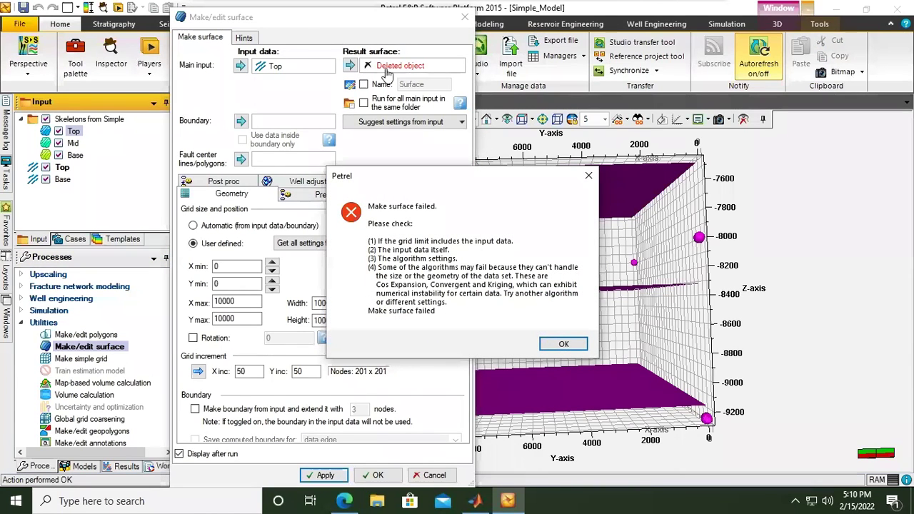
pyautogui.click(561, 346)
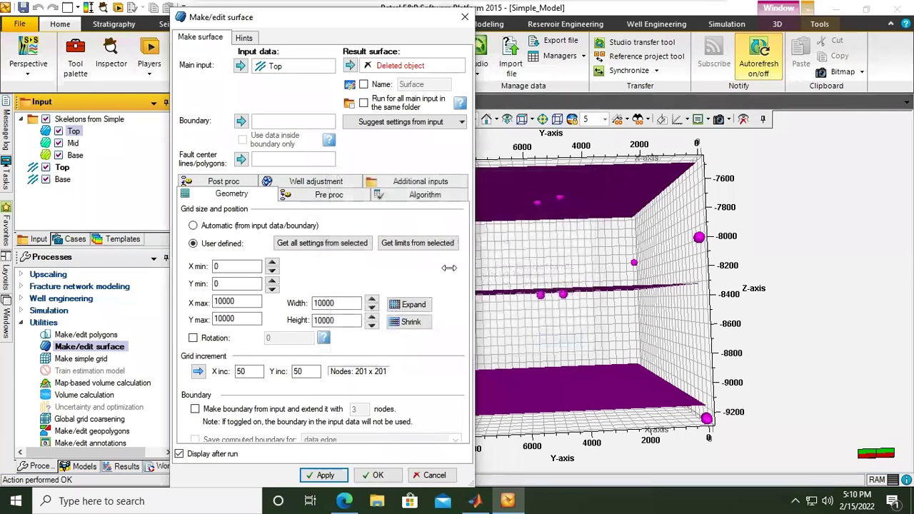
# - Clear the deleted object from the result surface and reset the Make/edit surface settings
pyautogui.click(376, 69)
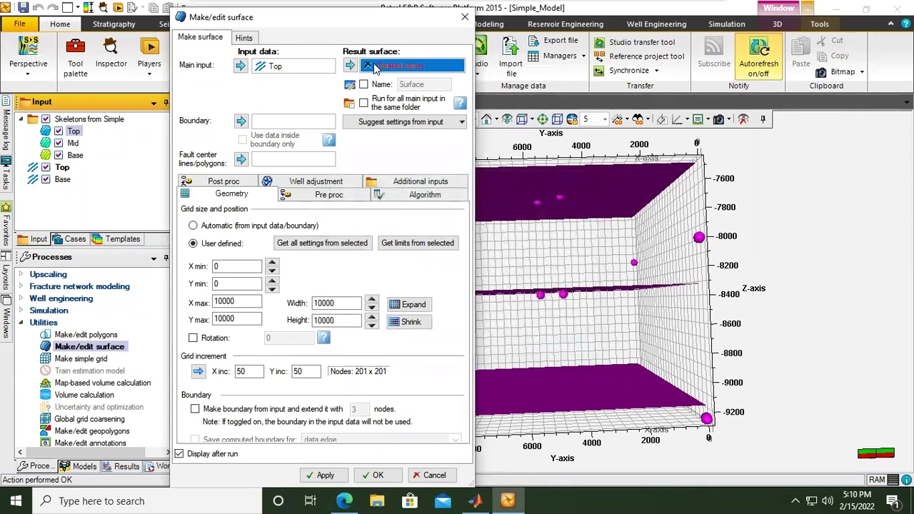
pyautogui.click(350, 65)
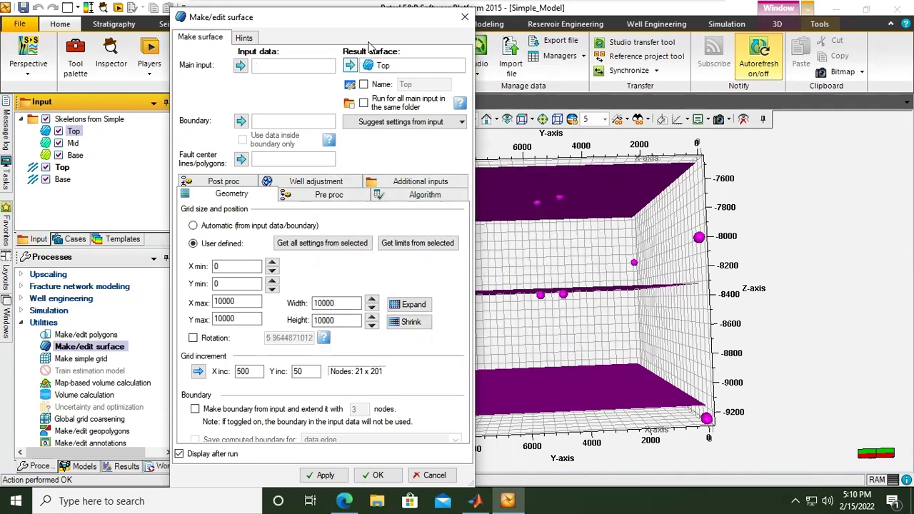
pyautogui.rightClick(372, 66)
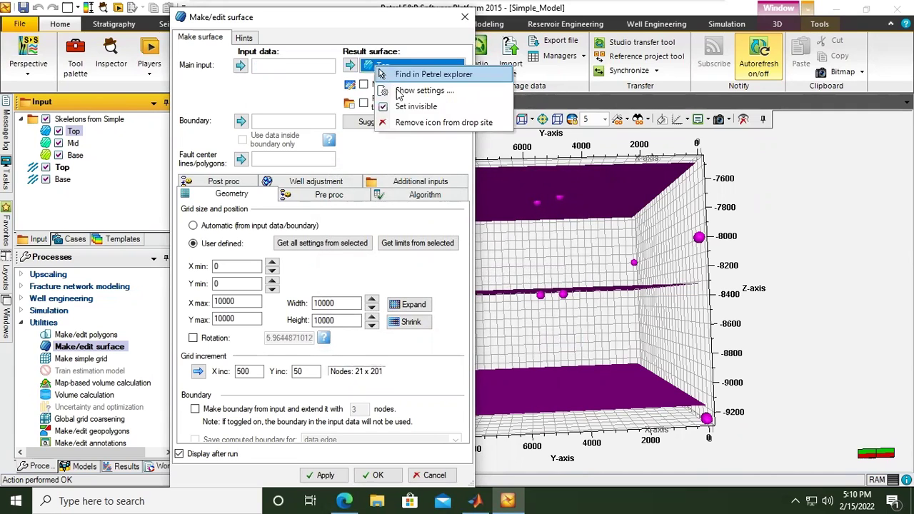
pyautogui.click(410, 123)
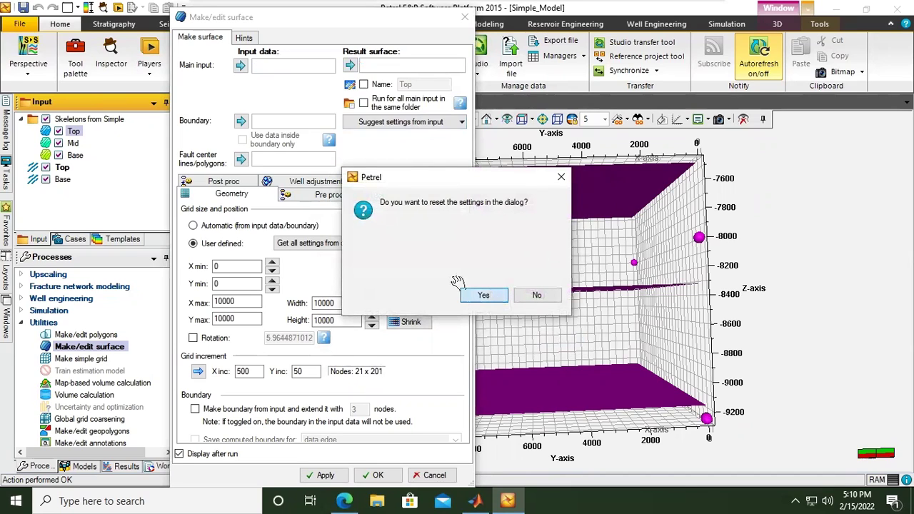
pyautogui.click(481, 295)
# - Retry making the surface with the Top polygons as main input, skeleton Top grid limits and an empty result surface
pyautogui.click(275, 68)
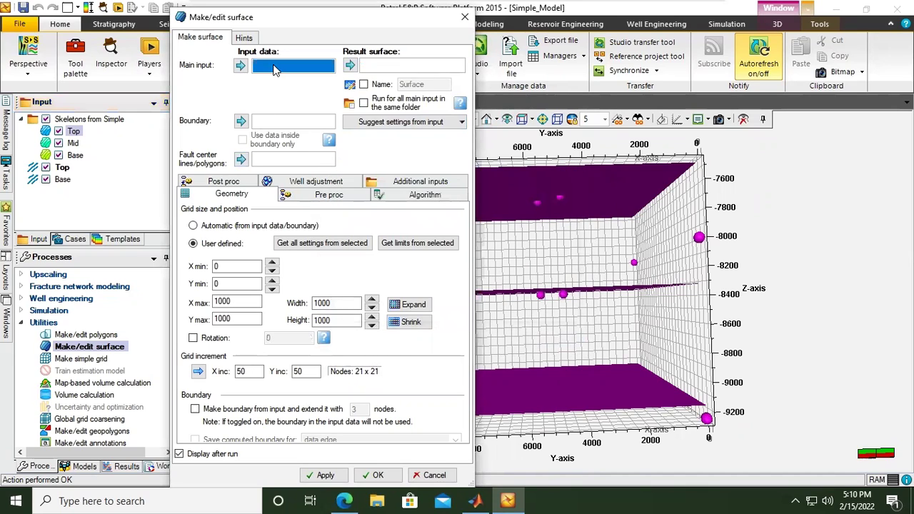
pyautogui.click(62, 168)
pyautogui.click(241, 66)
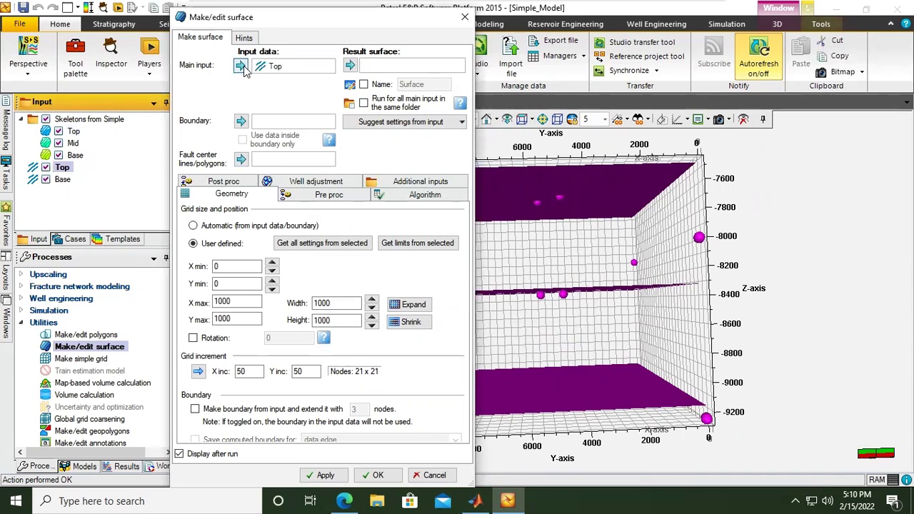
pyautogui.click(74, 132)
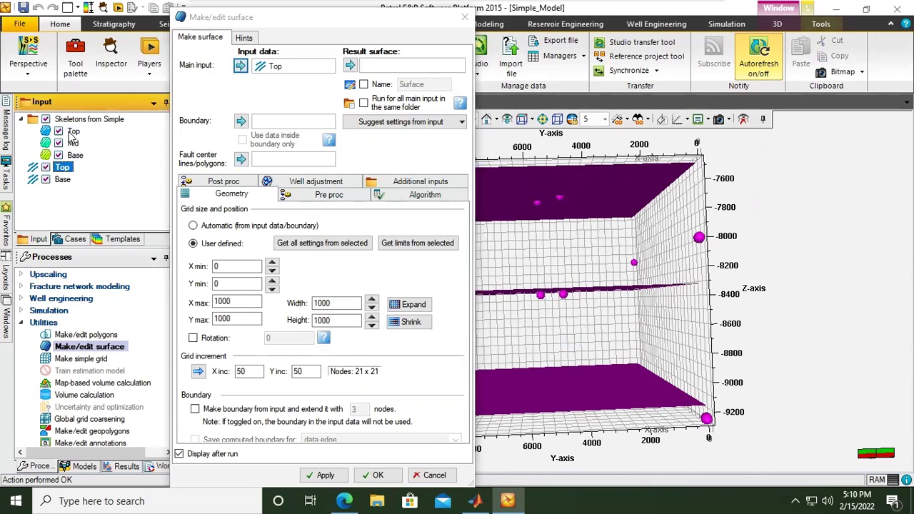
pyautogui.click(414, 242)
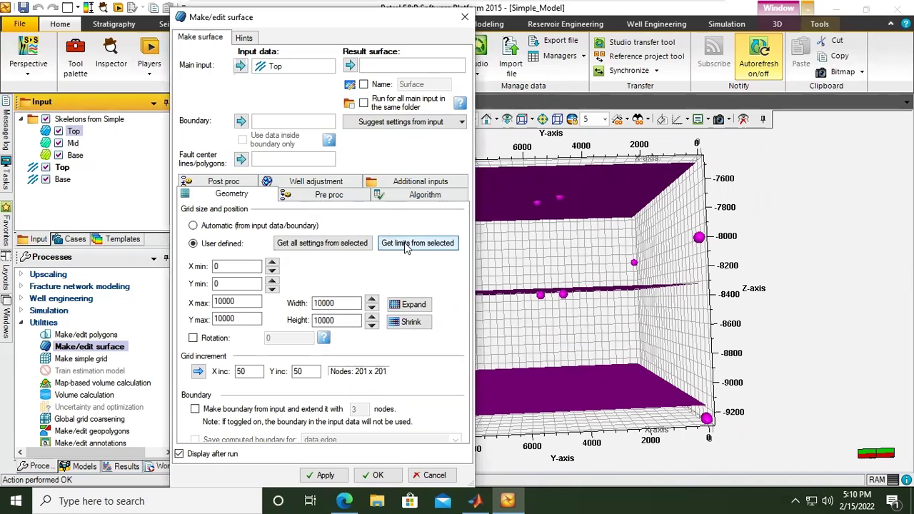
pyautogui.click(325, 475)
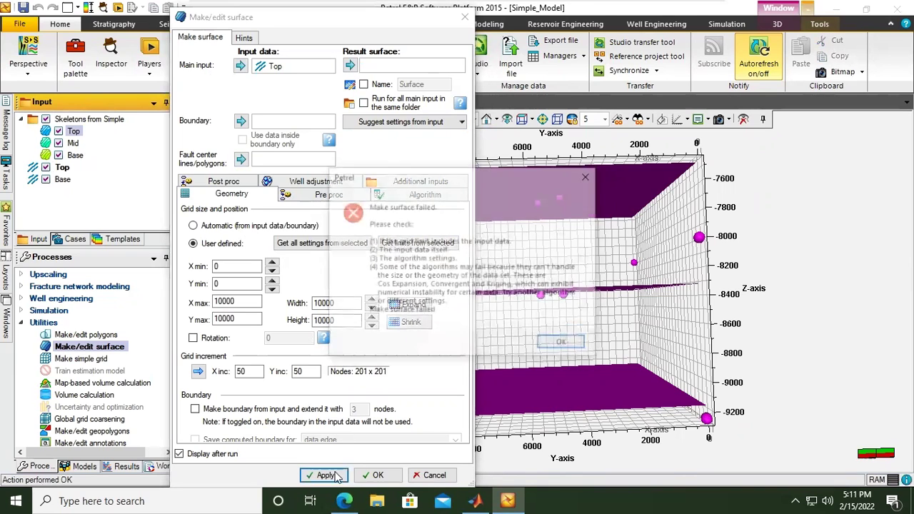
pyautogui.click(560, 343)
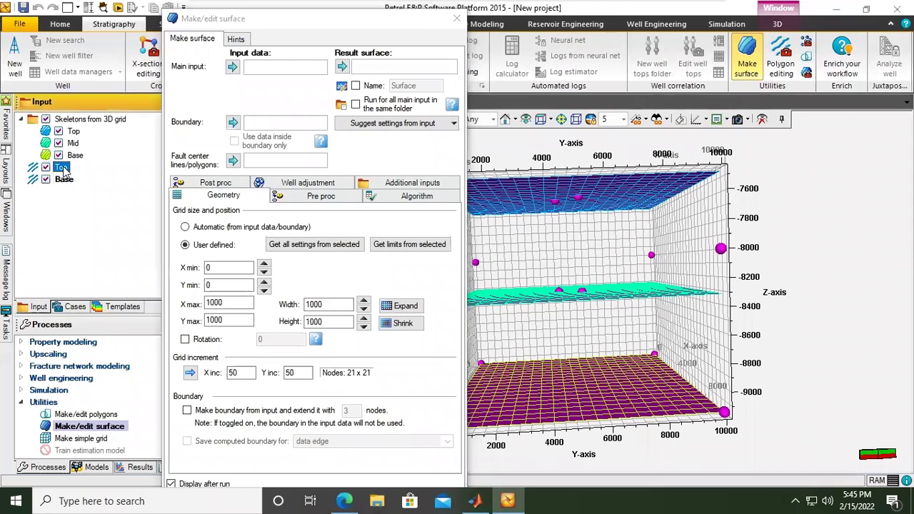
# - In the new project, try twice to generate a surface from the Top polygons using the grid limits of the skeleton Top surface
pyautogui.click(61, 168)
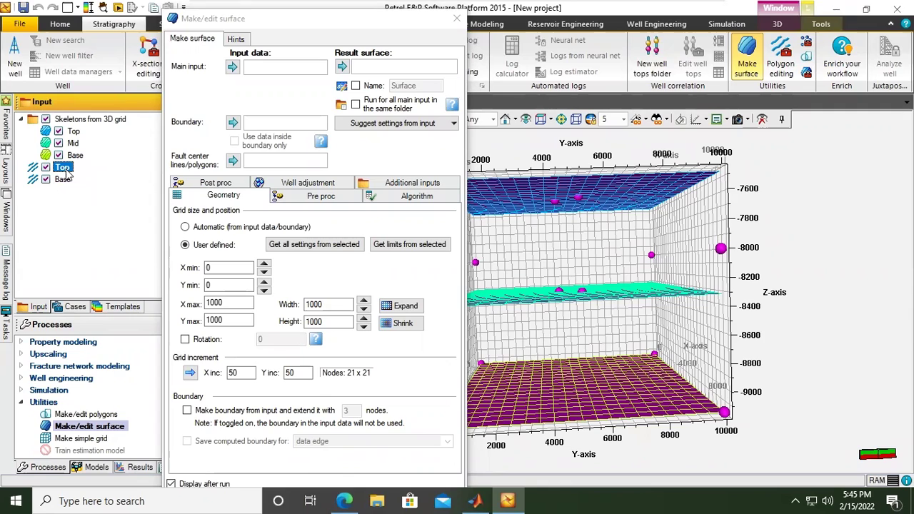
pyautogui.click(233, 68)
pyautogui.click(74, 132)
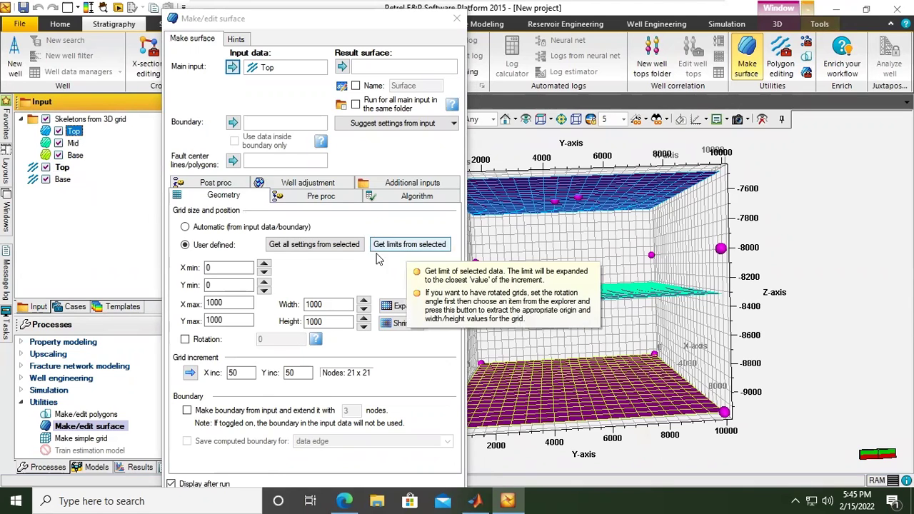
pyautogui.click(404, 245)
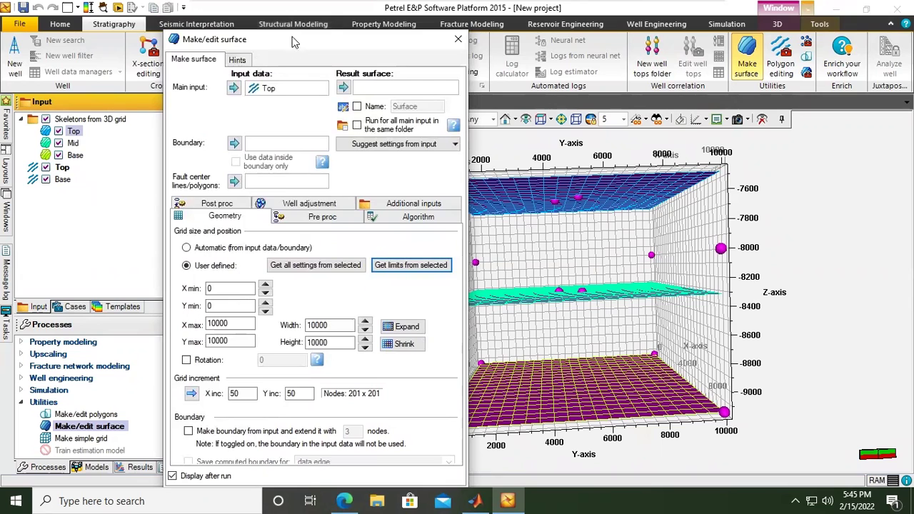
pyautogui.click(315, 478)
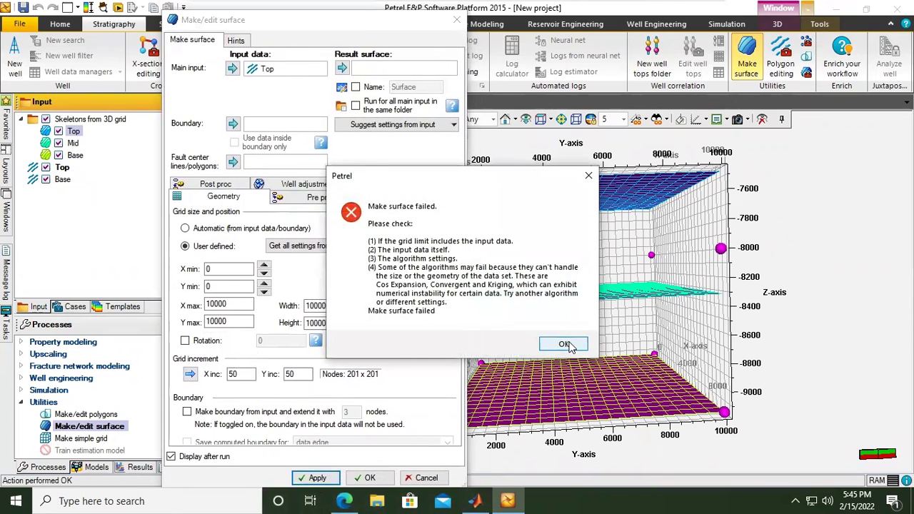
pyautogui.click(563, 344)
pyautogui.click(370, 477)
pyautogui.press('Return')
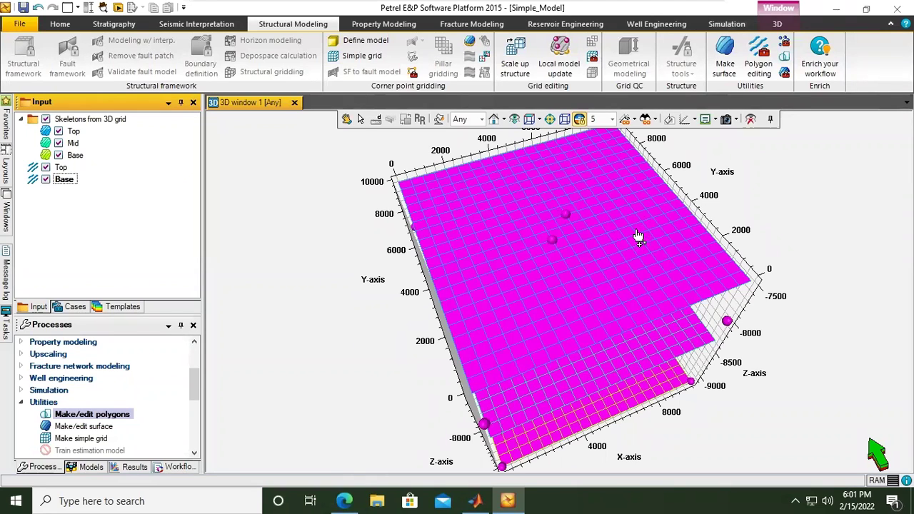
# - Create a new point set by adding one point near the middle of the Top surface, and return to object selection
pyautogui.click(62, 169)
pyautogui.click(63, 179)
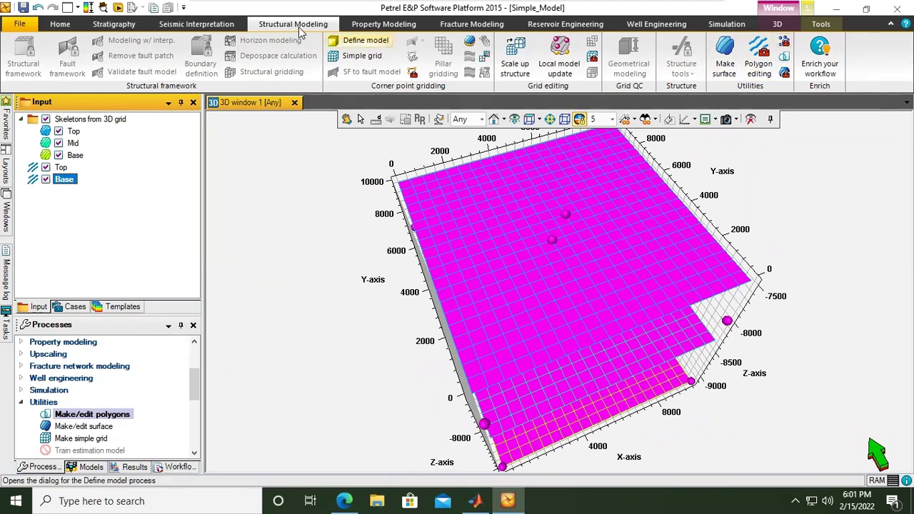
pyautogui.click(784, 44)
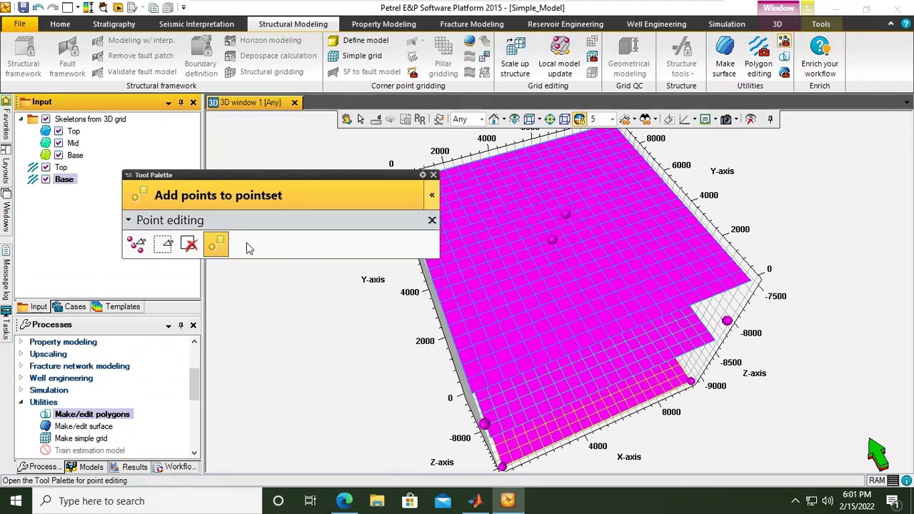
pyautogui.click(215, 246)
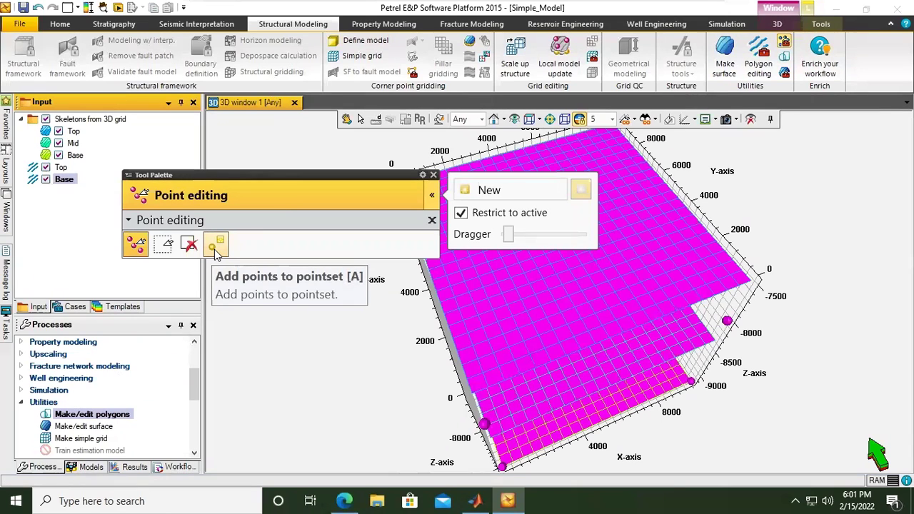
pyautogui.click(216, 248)
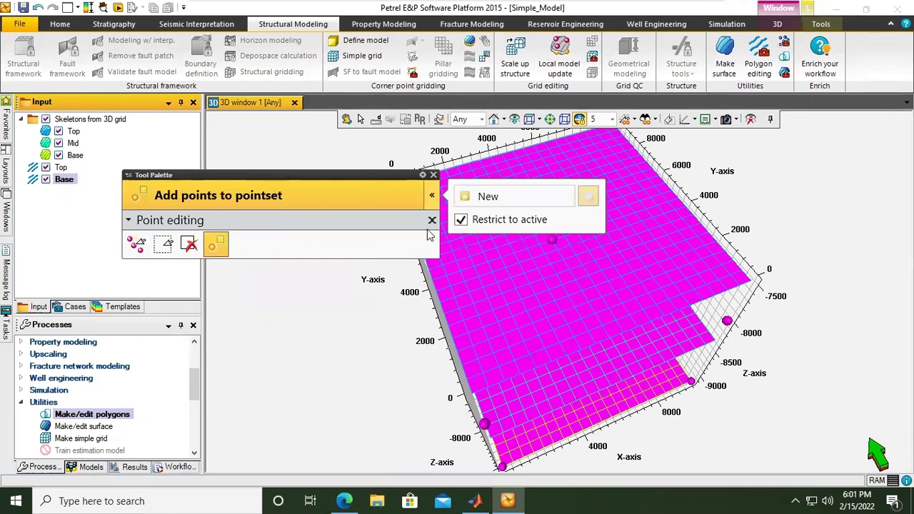
pyautogui.moveTo(369, 185); pyautogui.dragTo(372, 52)
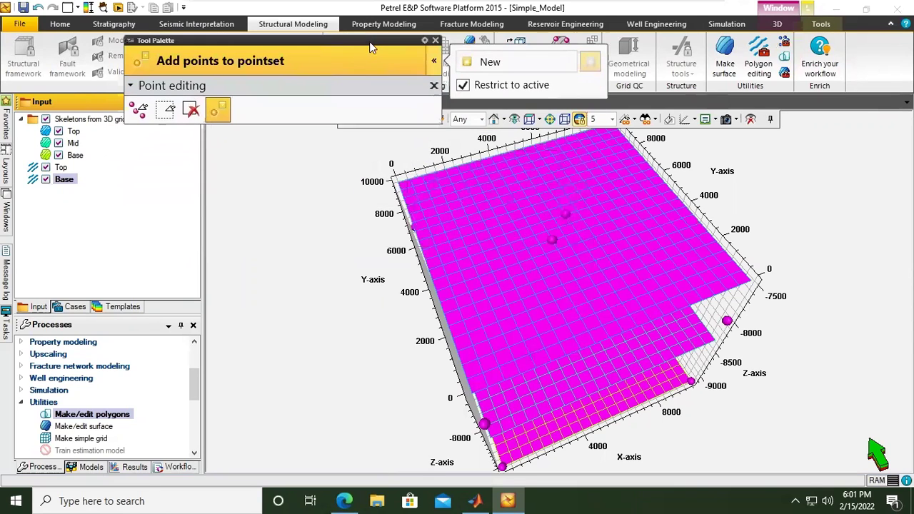
pyautogui.click(569, 231)
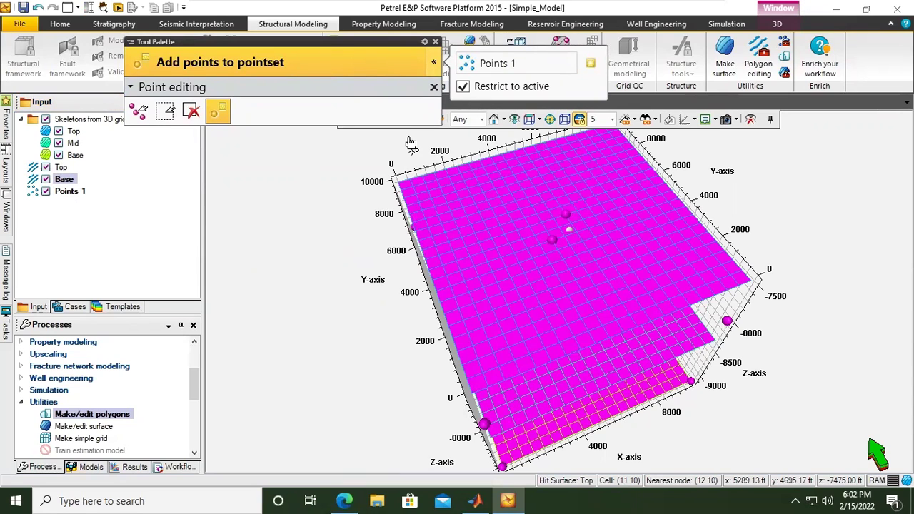
pyautogui.click(435, 41)
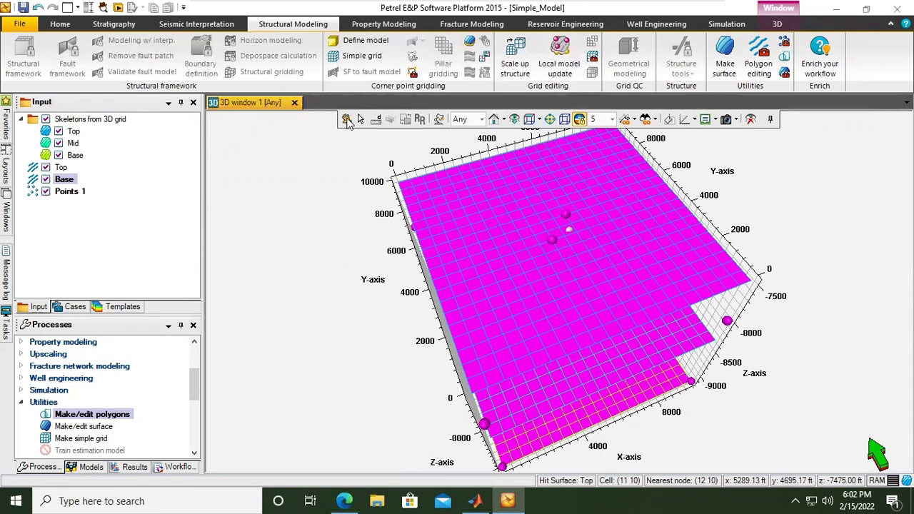
pyautogui.click(346, 120)
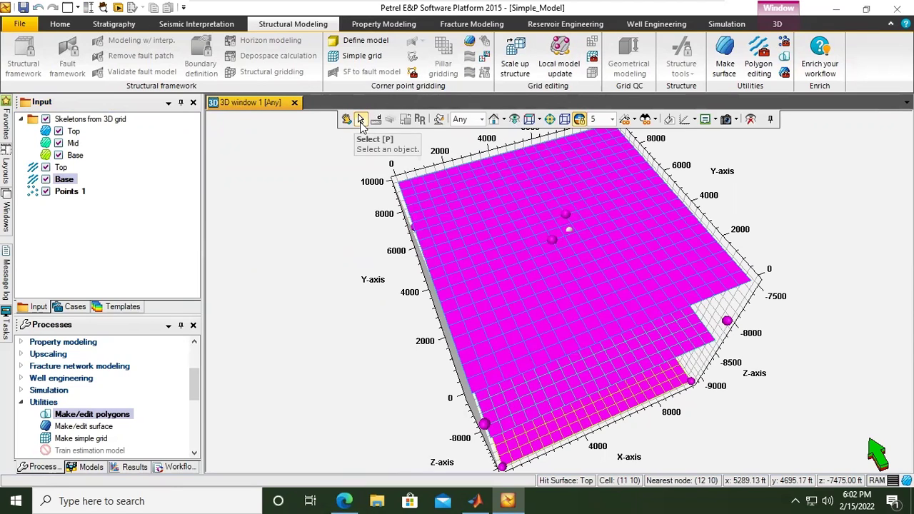
pyautogui.click(360, 119)
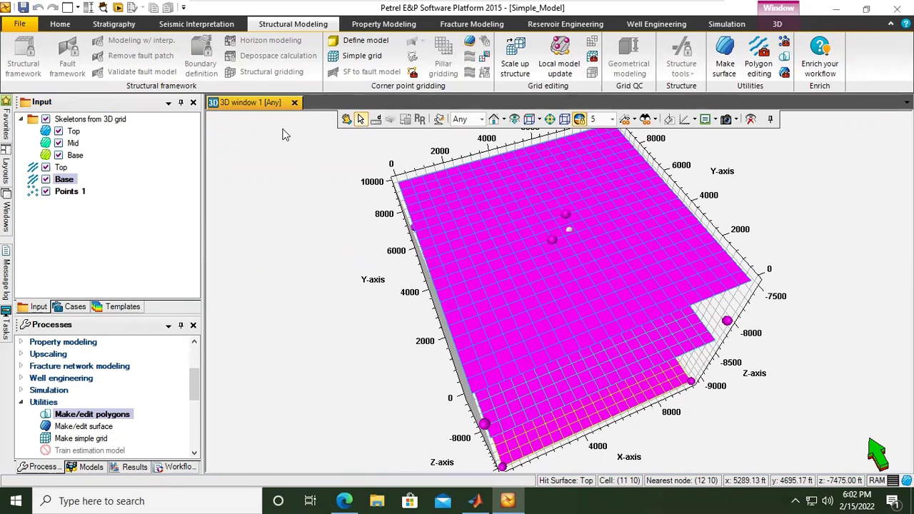
pyautogui.click(70, 191)
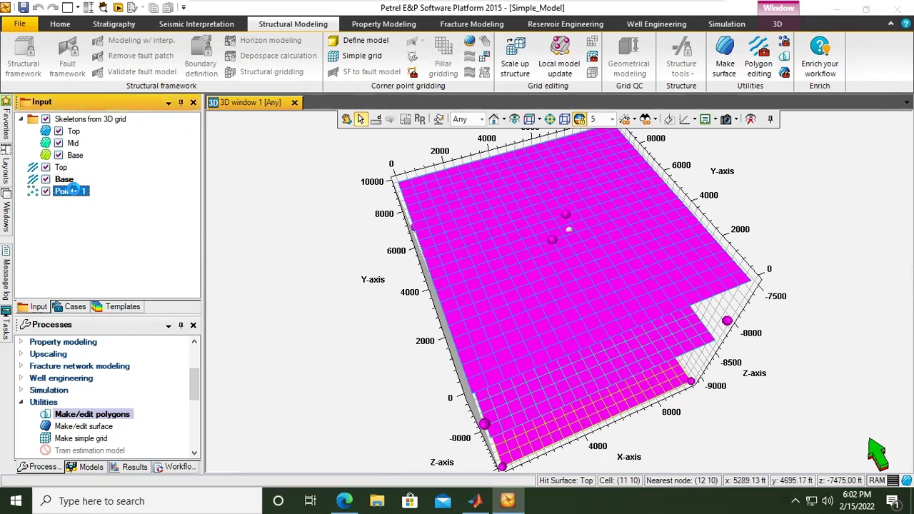
pyautogui.doubleClick(75, 192)
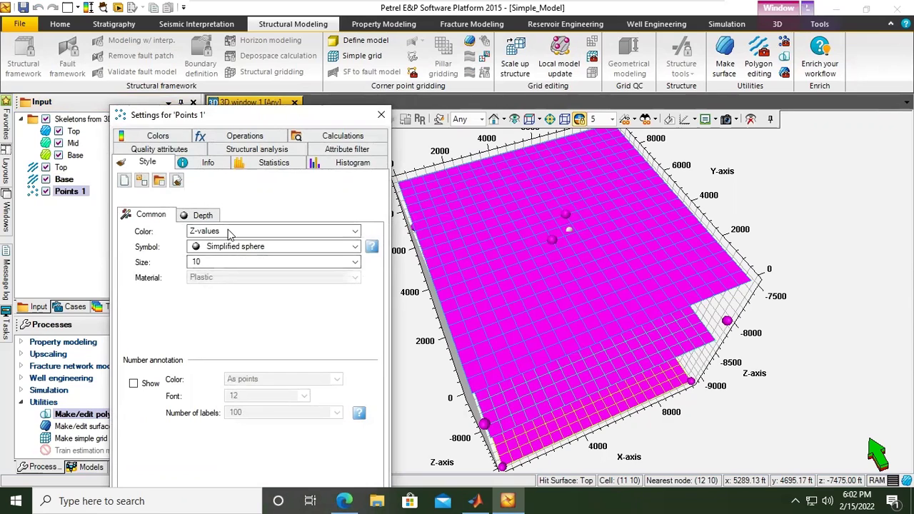
pyautogui.click(223, 263)
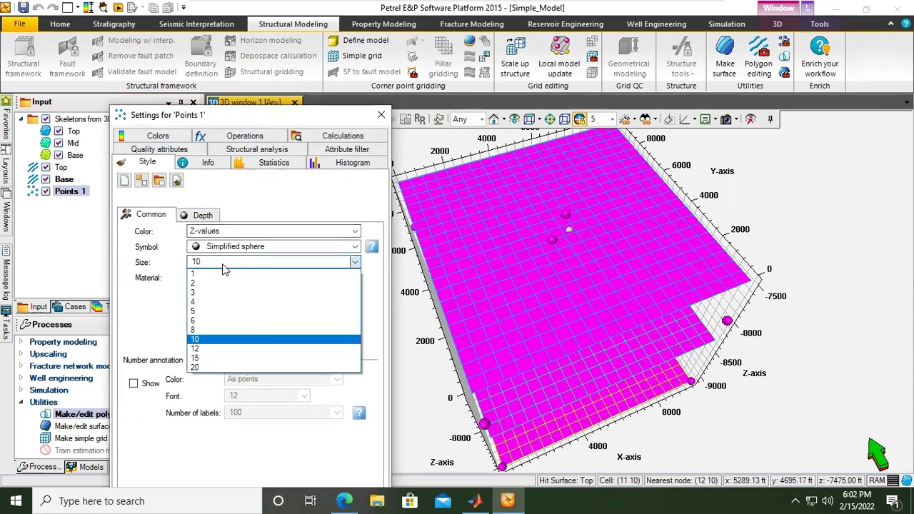
pyautogui.click(204, 171)
pyautogui.click(206, 169)
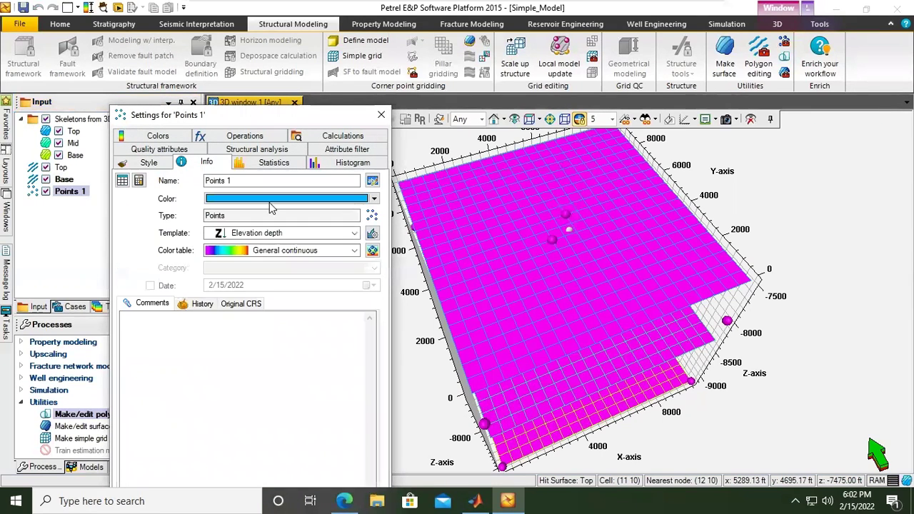
pyautogui.click(237, 183)
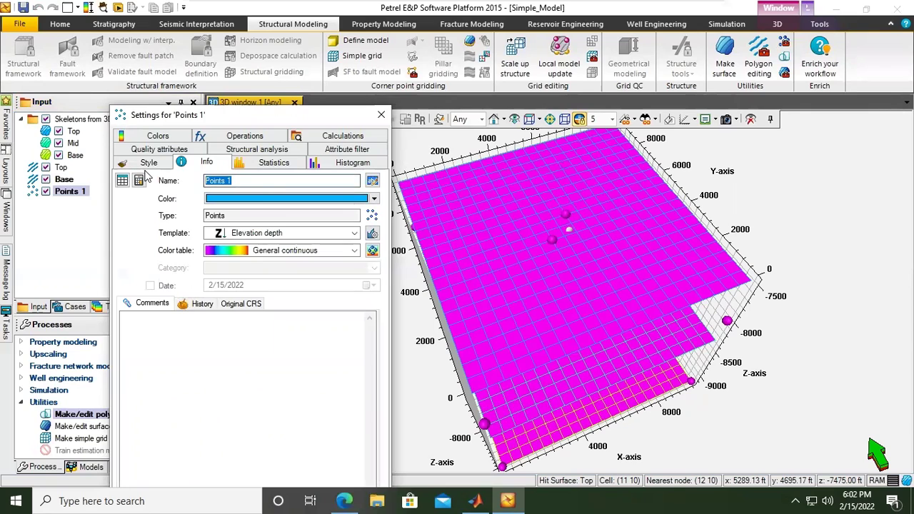
pyautogui.write('Top_')
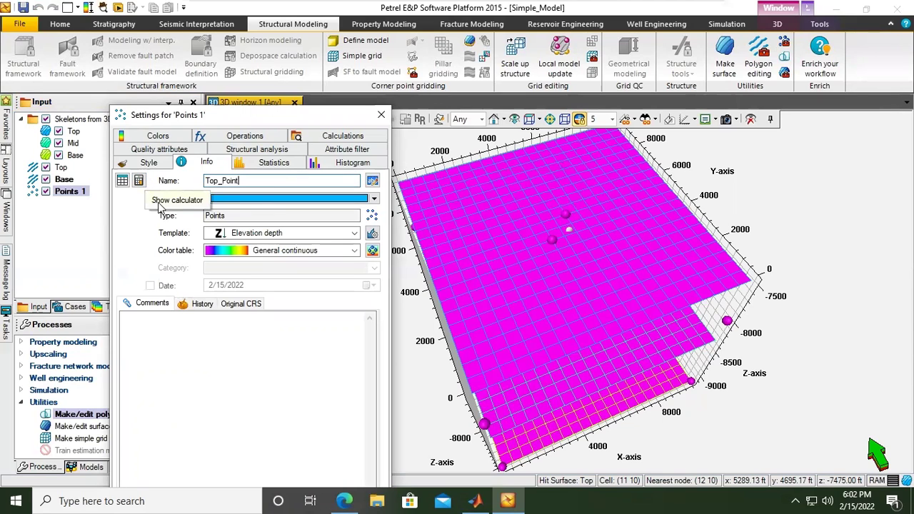
pyautogui.click(125, 182)
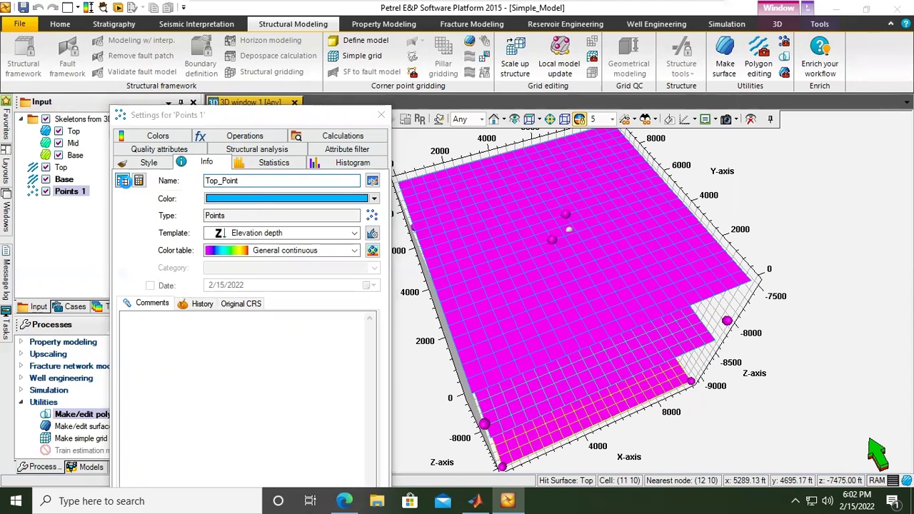
pyautogui.click(436, 115)
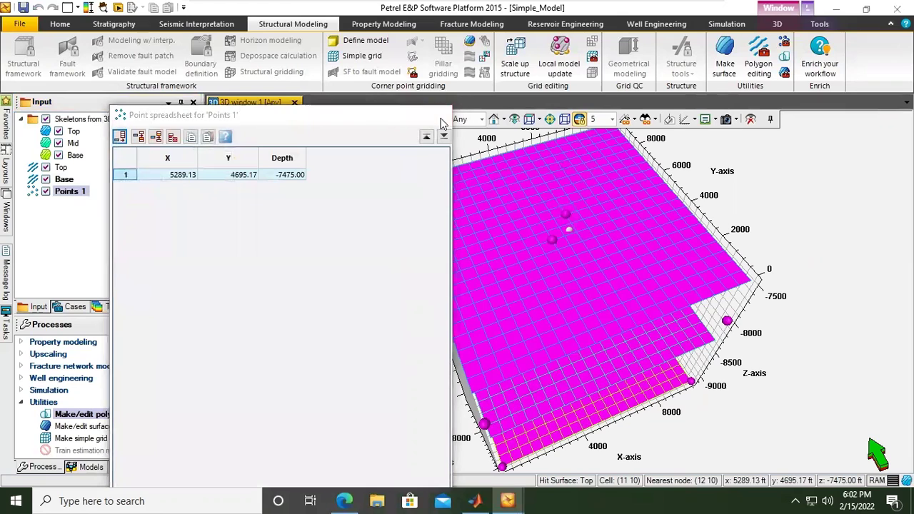
pyautogui.click(380, 115)
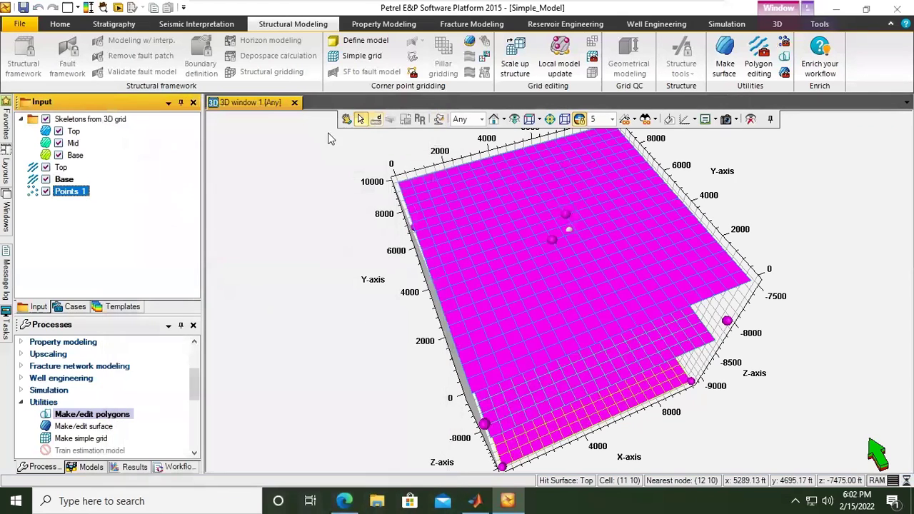
# - Examine the vertex coordinates of the Top polygons in their spreadsheet
pyautogui.click(60, 167)
pyautogui.doubleClick(61, 167)
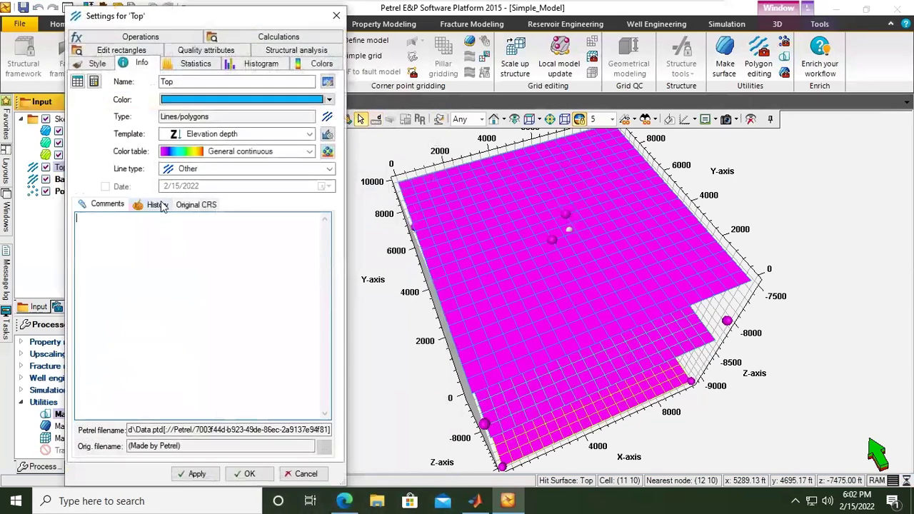
pyautogui.click(77, 82)
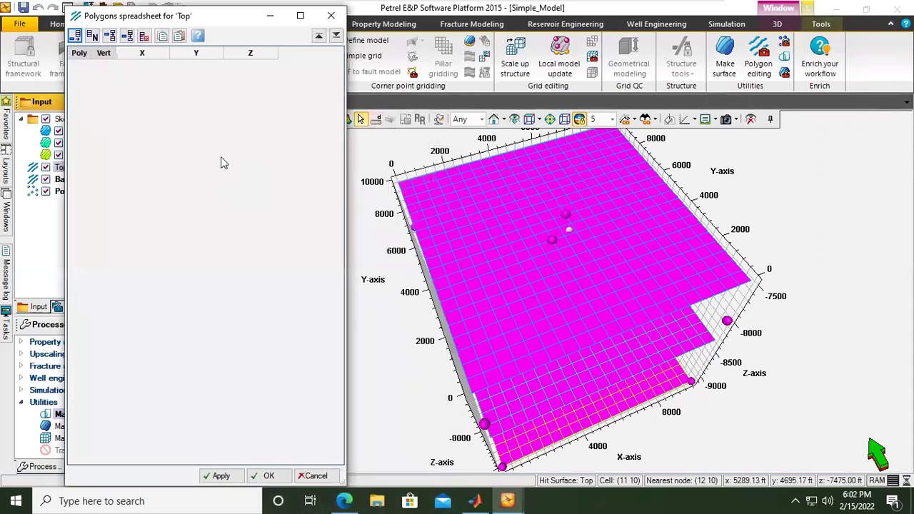
pyautogui.moveTo(156, 69); pyautogui.dragTo(268, 142)
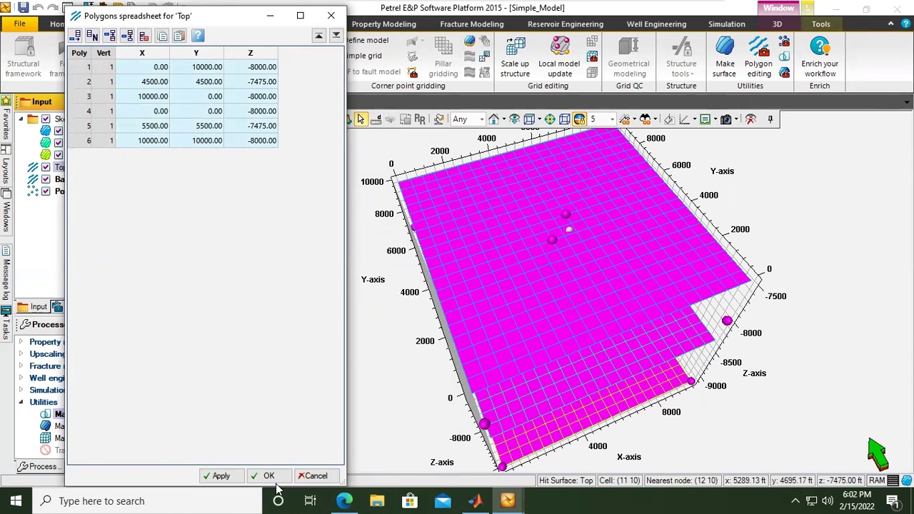
pyautogui.click(331, 15)
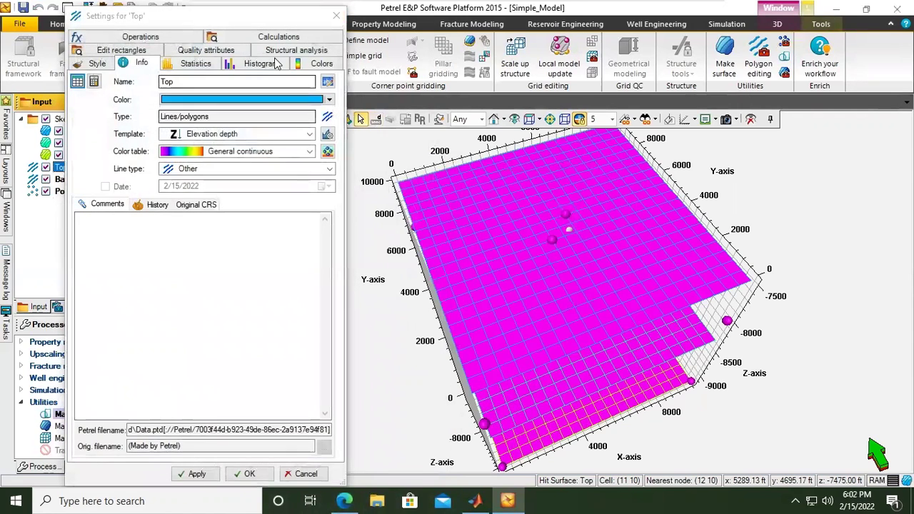
pyautogui.click(335, 15)
# - Enter Top_Points as the name in the settings of the new point set
pyautogui.doubleClick(70, 191)
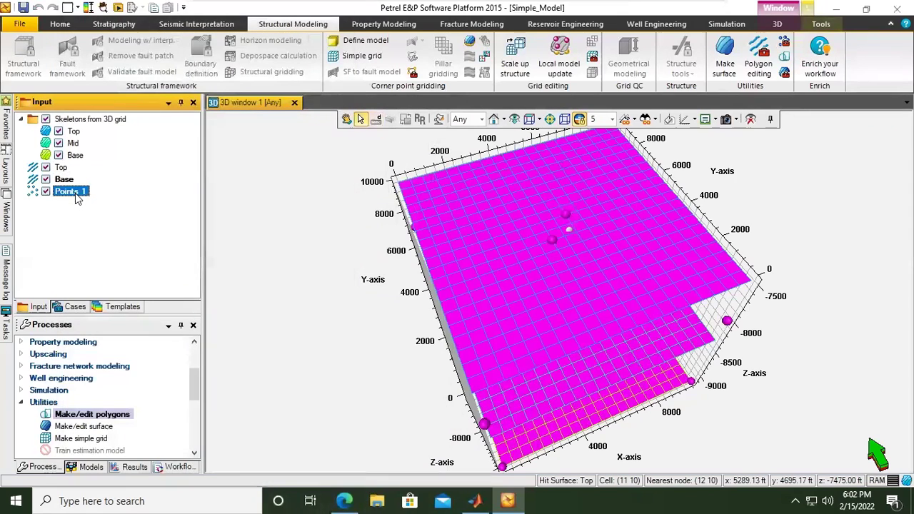
pyautogui.click(240, 182)
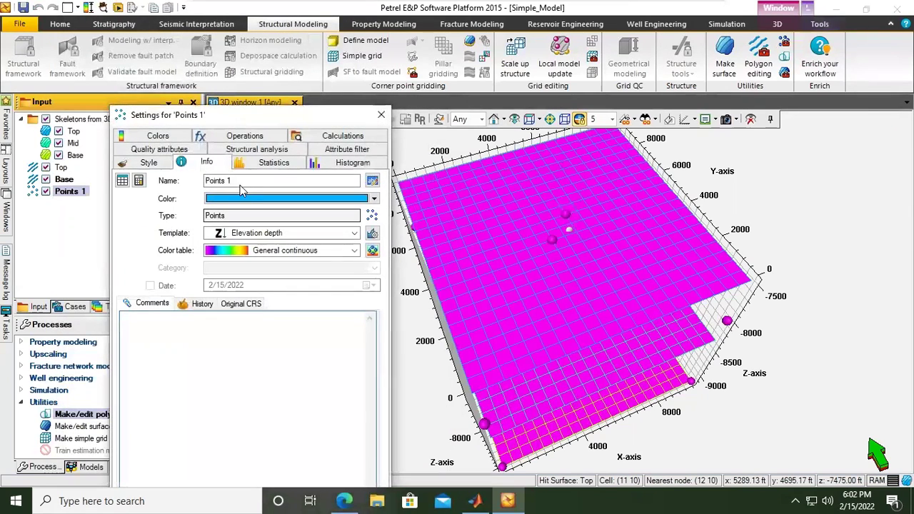
pyautogui.hotkey('shift', 'Home')
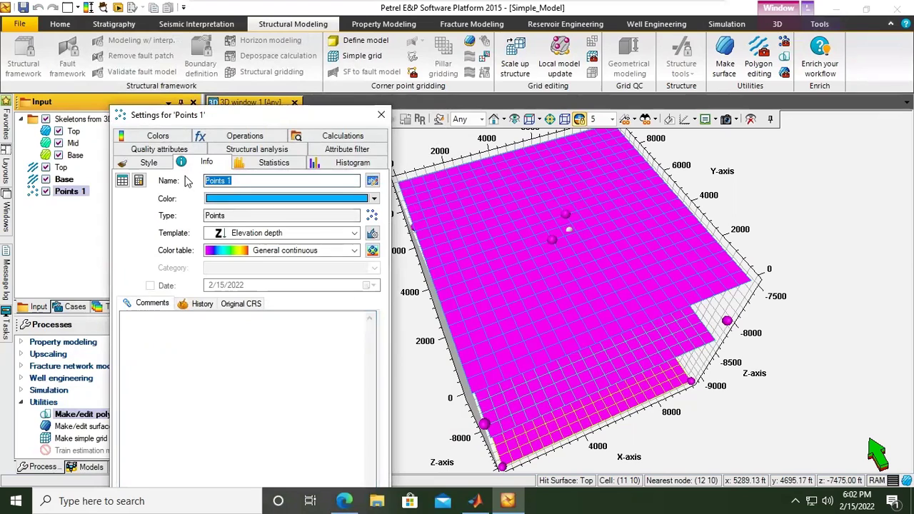
pyautogui.write('Top_')
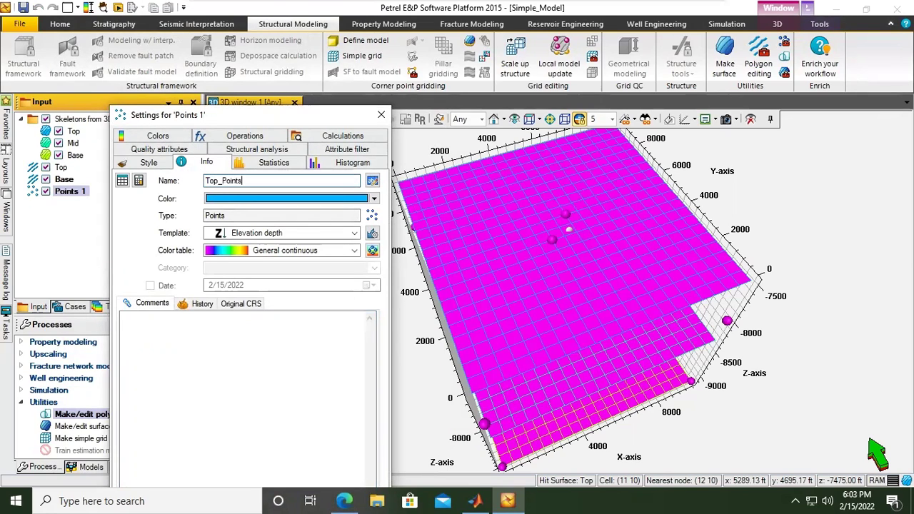
# - Append five empty rows to the point set's spreadsheet
pyautogui.click(122, 181)
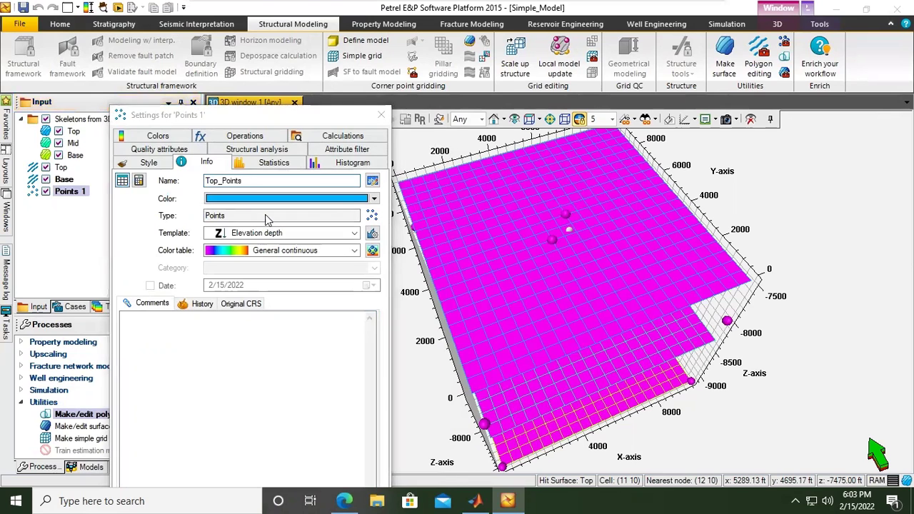
pyautogui.click(121, 141)
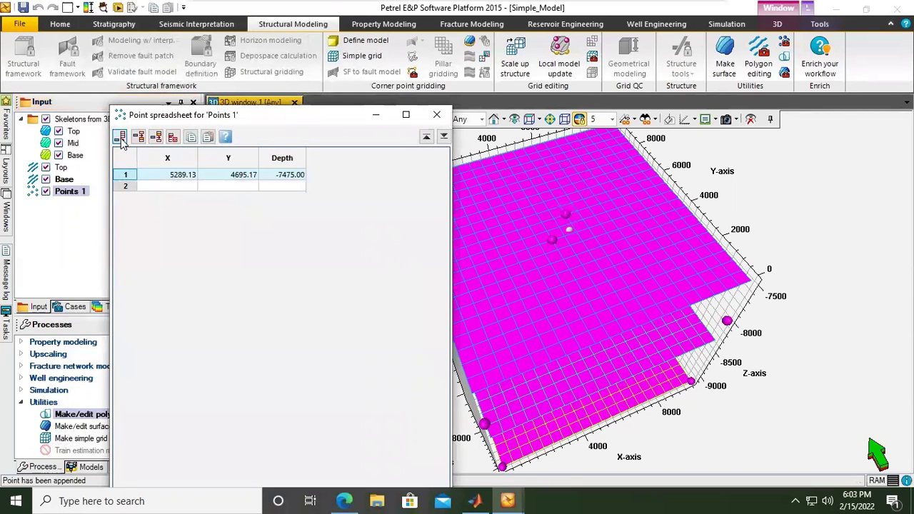
pyautogui.click(122, 141)
pyautogui.click(121, 141)
pyautogui.click(120, 137)
pyautogui.click(120, 137)
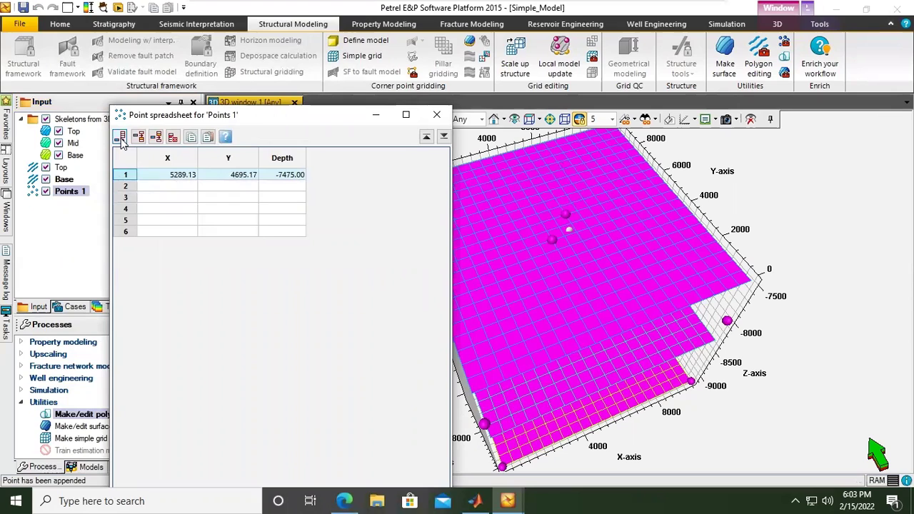
# - Set the first point to X 0, Y 10000 and depth -8000
pyautogui.doubleClick(160, 175)
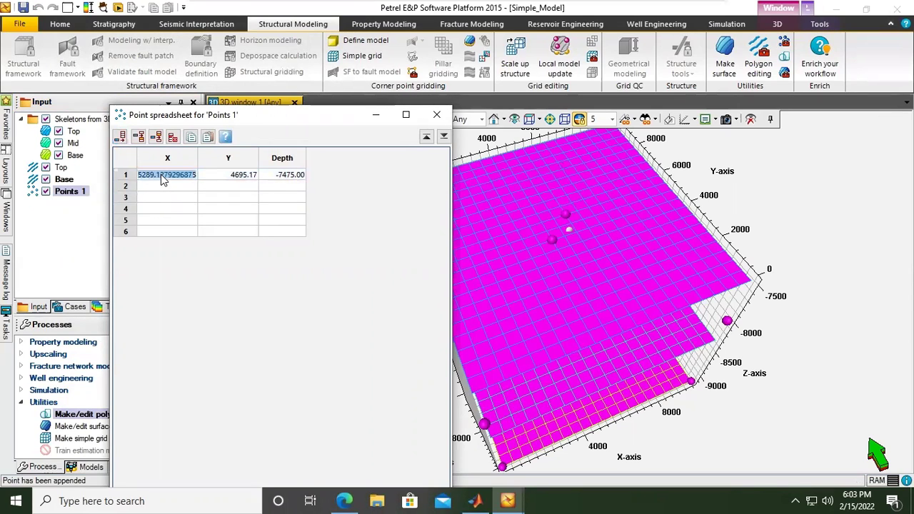
pyautogui.write('-9150')
pyautogui.doubleClick(173, 177)
pyautogui.click(177, 177)
pyautogui.press('Delete')
pyautogui.write('-')
pyautogui.press('Return')
pyautogui.write('0')
pyautogui.doubleClick(243, 176)
pyautogui.press('BackSpace')
pyautogui.write('10000')
pyautogui.click(293, 176)
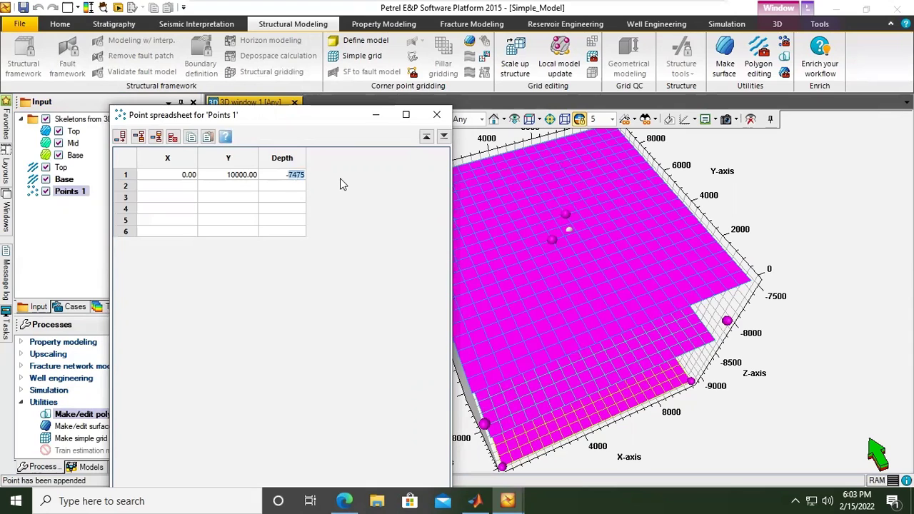
pyautogui.write('-8000')
pyautogui.click(299, 179)
pyautogui.click(298, 179)
pyautogui.click(300, 199)
pyautogui.write('-9150')
pyautogui.press('Return')
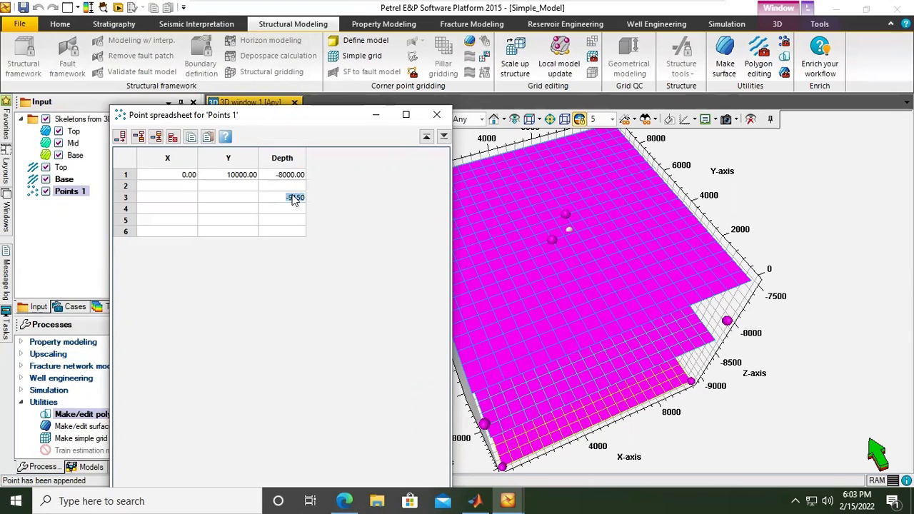
# - Set the third point's depth to -8000, reusing the first point's depth value
pyautogui.click(292, 181)
pyautogui.click(292, 181)
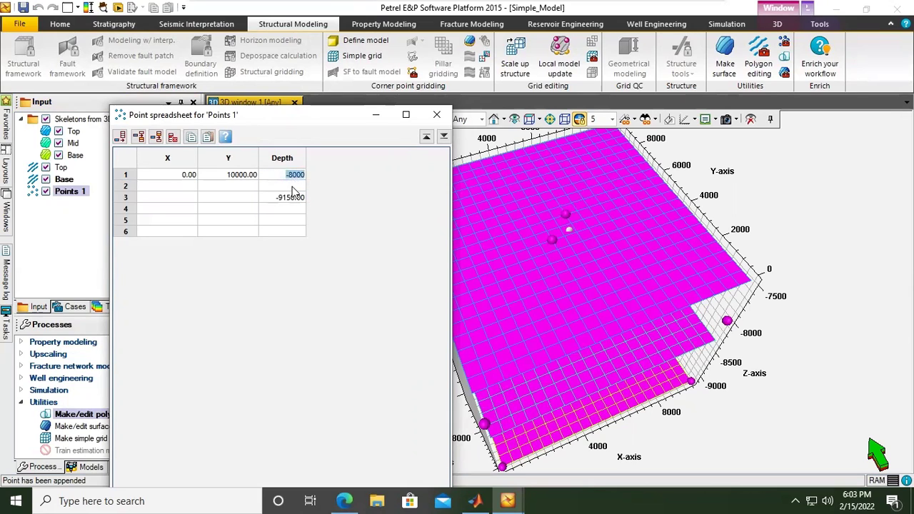
pyautogui.doubleClick(301, 199)
pyautogui.click(301, 200)
pyautogui.doubleClick(297, 197)
pyautogui.write('-8000')
pyautogui.press('Tab')
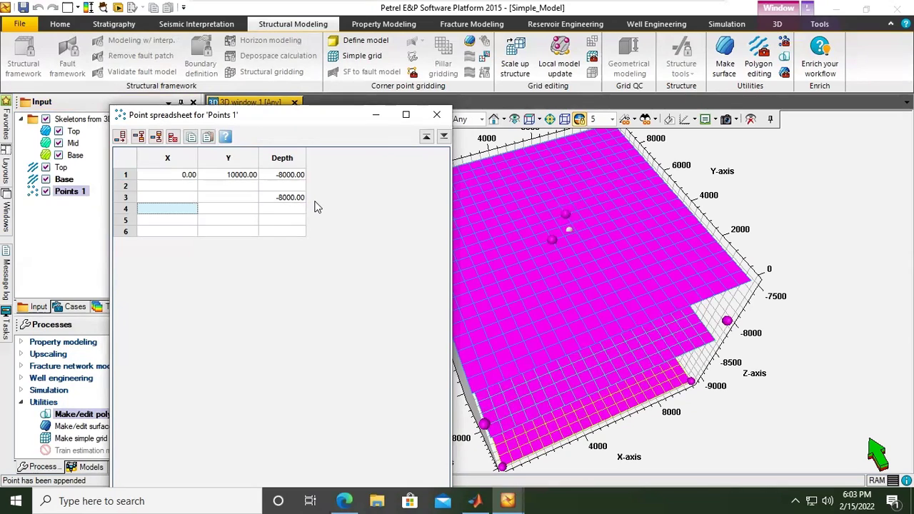
# - Set the depths of the fourth and sixth points to -8000
pyautogui.write('-')
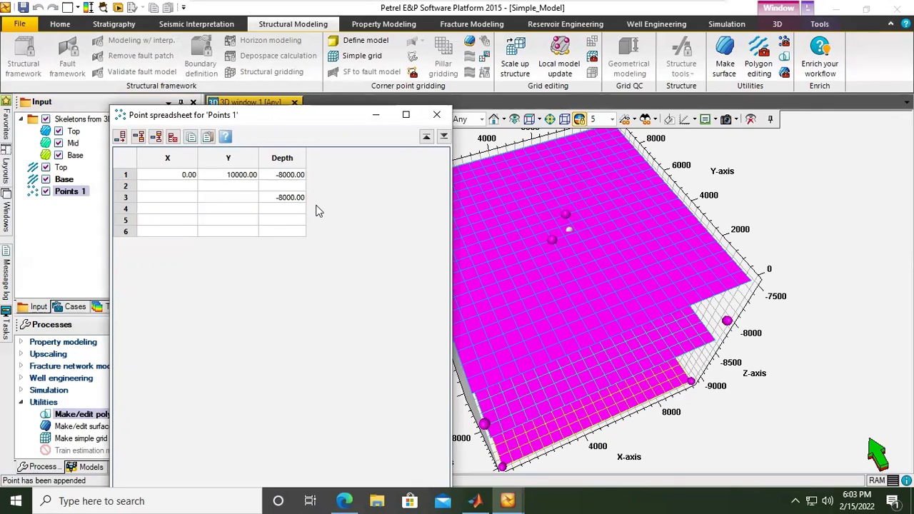
pyautogui.click(292, 213)
pyautogui.click(292, 212)
pyautogui.write('-8000')
pyautogui.press('Up')
pyautogui.doubleClick(301, 213)
pyautogui.doubleClick(302, 231)
pyautogui.write('-9150')
pyautogui.hotkey('ctrl', 'a')
pyautogui.write('-8000')
# - Set the depths of the second and fifth points to -7475
pyautogui.click(286, 186)
pyautogui.click(286, 186)
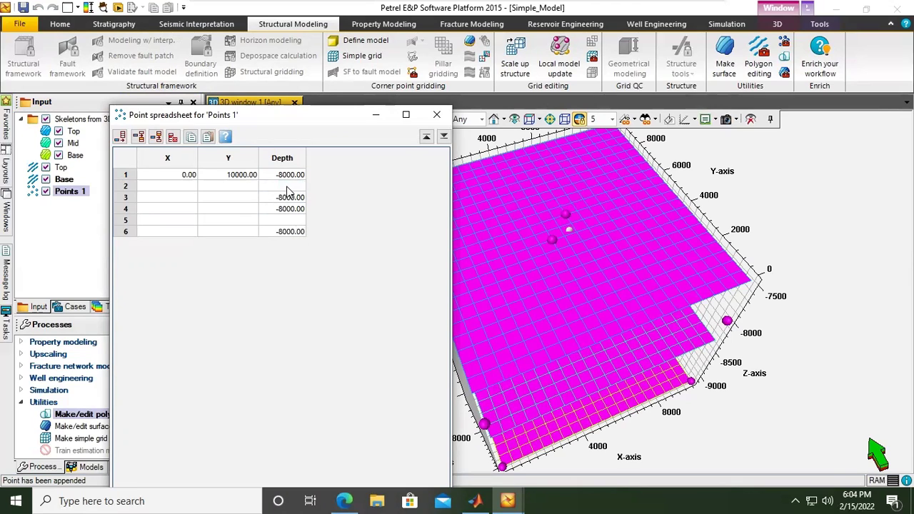
pyautogui.write('-7475')
pyautogui.click(284, 223)
pyautogui.click(284, 223)
pyautogui.write('-7475')
# - Set the second point to X 4500, Y 4500 and the third point to X 10000, Y 0
pyautogui.click(190, 198)
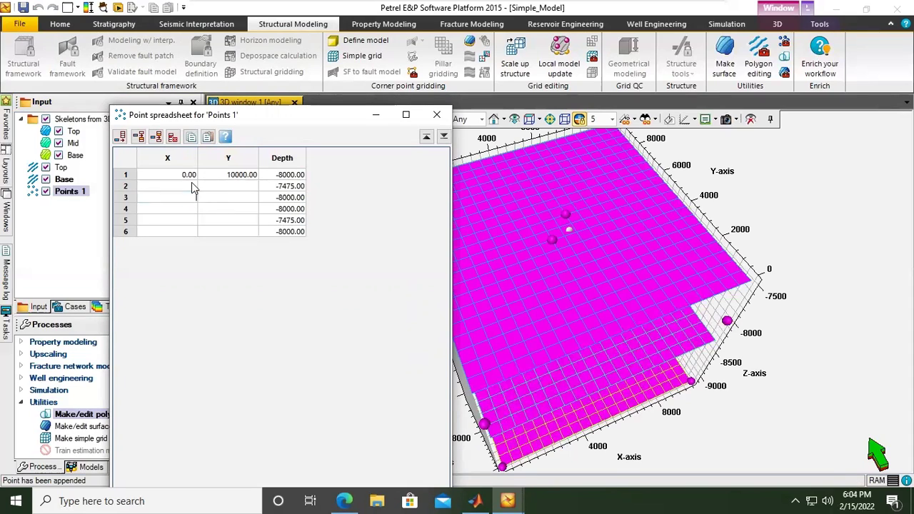
pyautogui.write('4500')
pyautogui.press('Tab')
pyautogui.write('450')
pyautogui.click(192, 197)
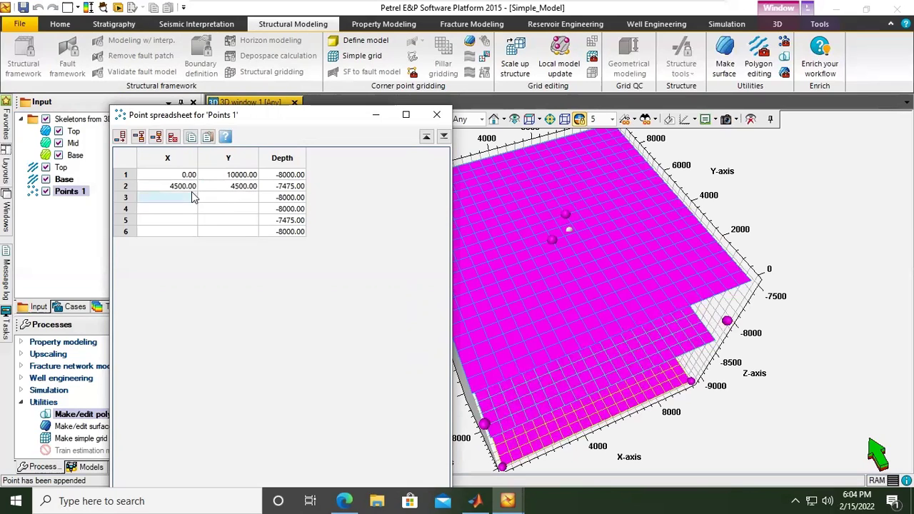
pyautogui.write('10000')
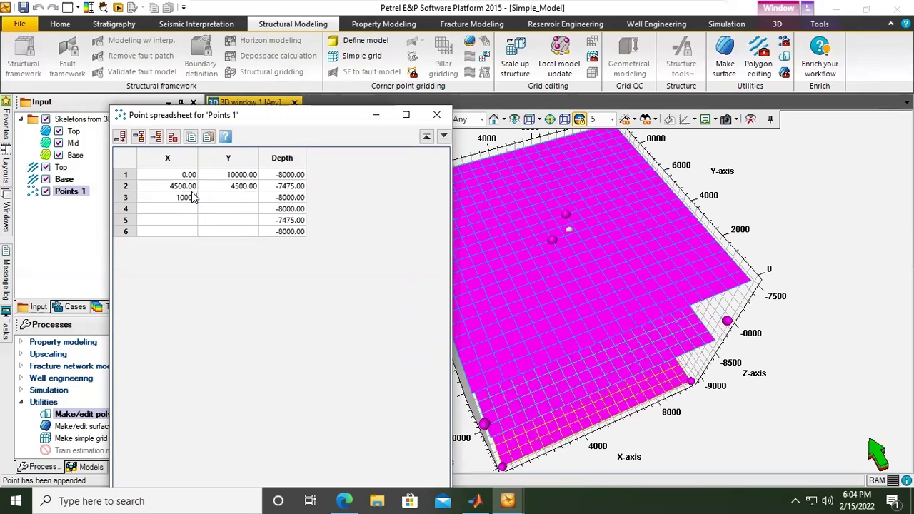
pyautogui.press('Tab')
pyautogui.write('0')
# - Set the fourth point to X 0, Y 0 and the fifth point to X 5500, Y 5500
pyautogui.click(168, 214)
pyautogui.write('0')
pyautogui.press('Tab')
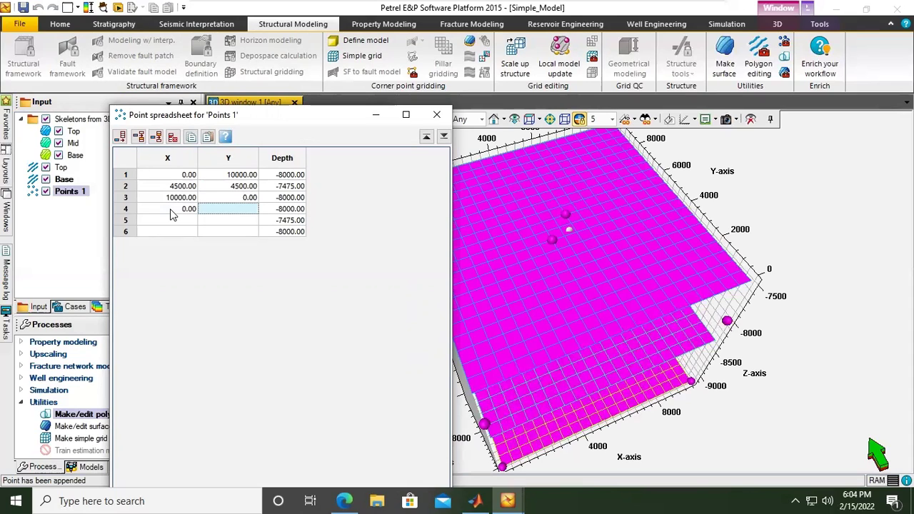
pyautogui.write('0')
pyautogui.click(187, 226)
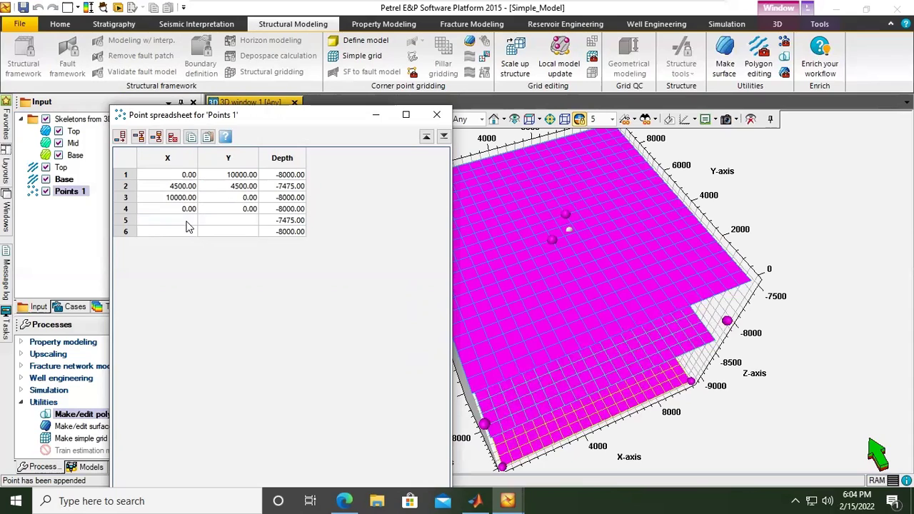
pyautogui.write('5500')
pyautogui.press('Tab')
pyautogui.write('5500')
# - Set the sixth point to X 10000, Y 1000 and apply the completed point spreadsheet
pyautogui.click(188, 235)
pyautogui.write('10000')
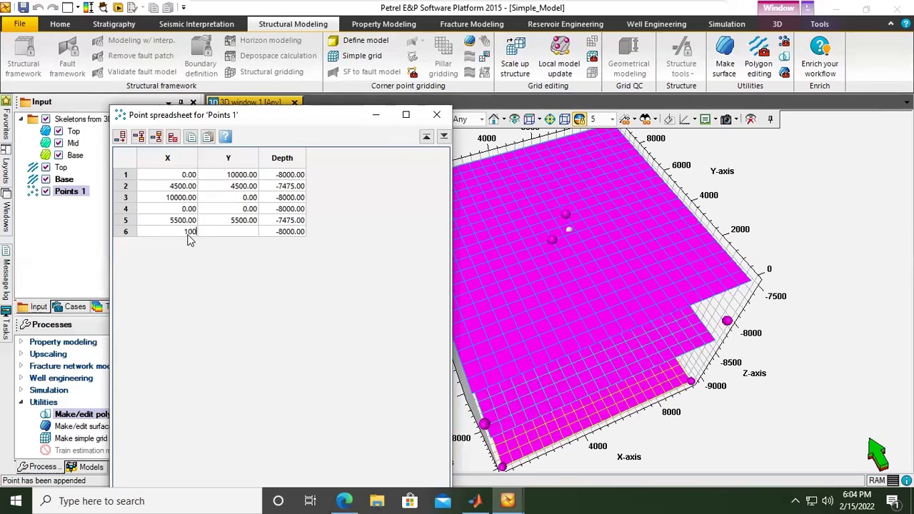
pyautogui.click(223, 234)
pyautogui.write('1000')
pyautogui.moveTo(267, 116); pyautogui.dragTo(247, 1)
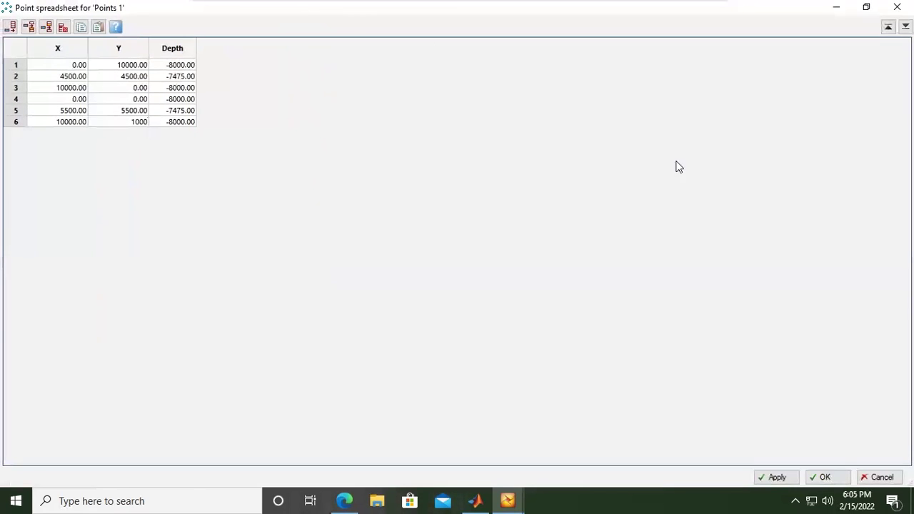
pyautogui.click(776, 477)
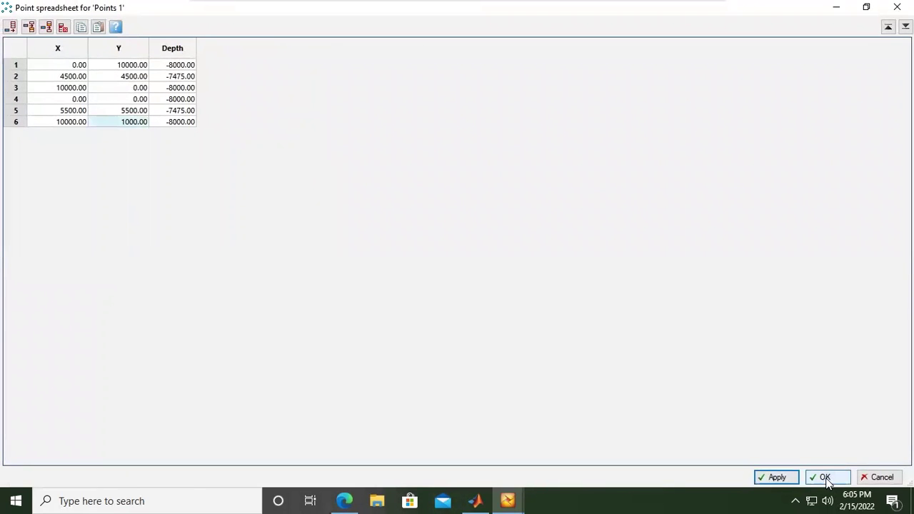
pyautogui.click(822, 477)
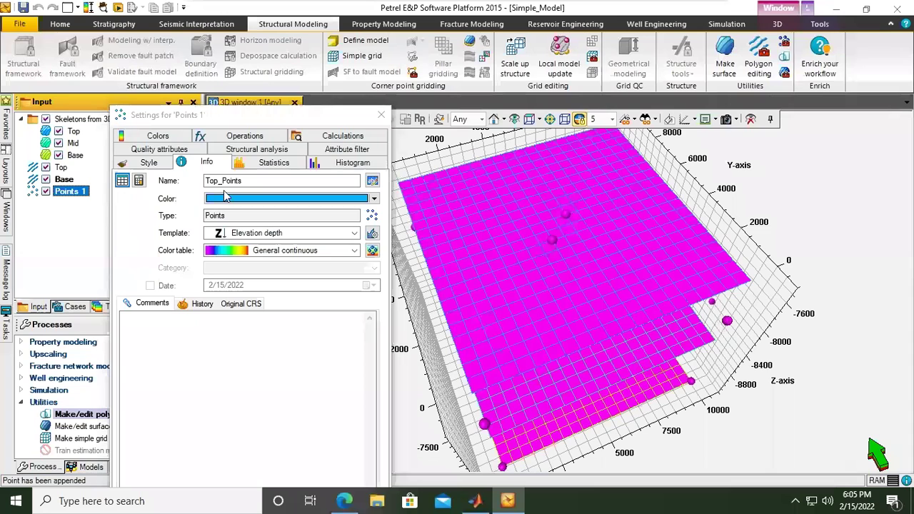
# - Set the point symbol size to 20 and apply the point set's settings with the name Top_Points
pyautogui.moveTo(189, 120); pyautogui.dragTo(180, 30)
pyautogui.click(137, 71)
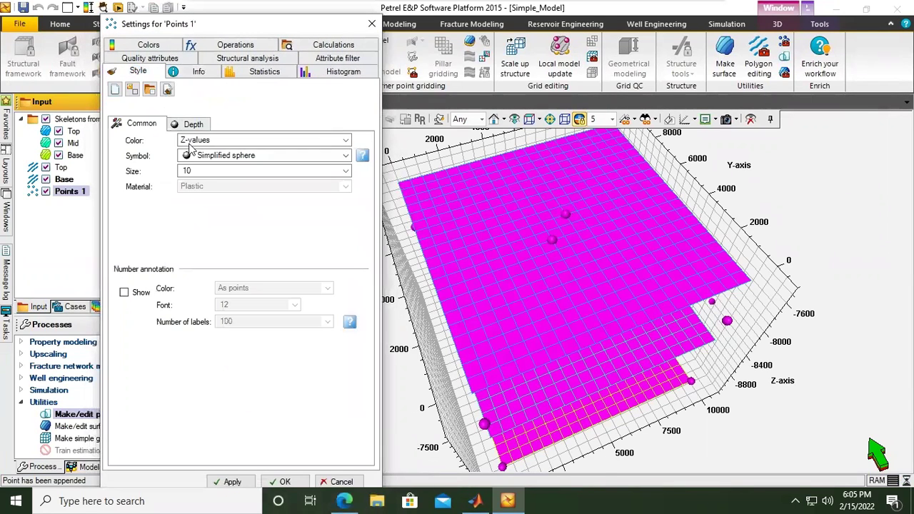
pyautogui.click(208, 171)
pyautogui.click(191, 279)
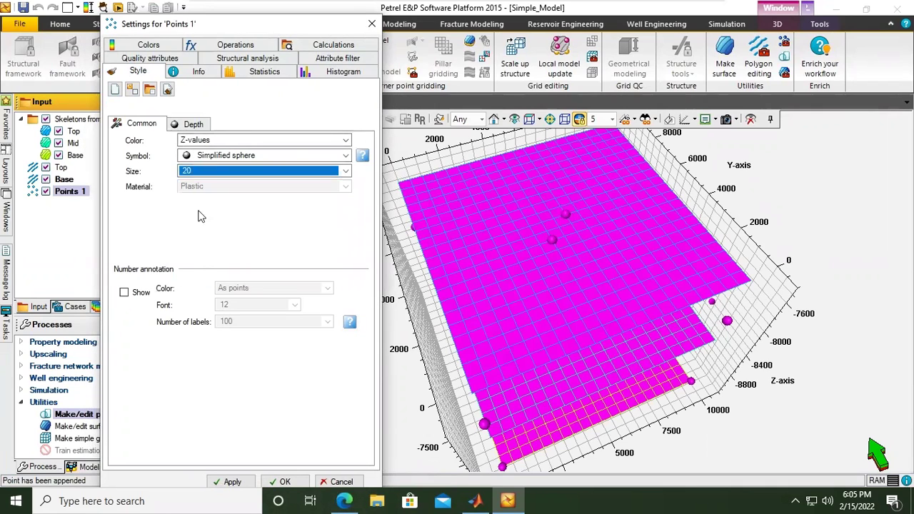
pyautogui.click(191, 124)
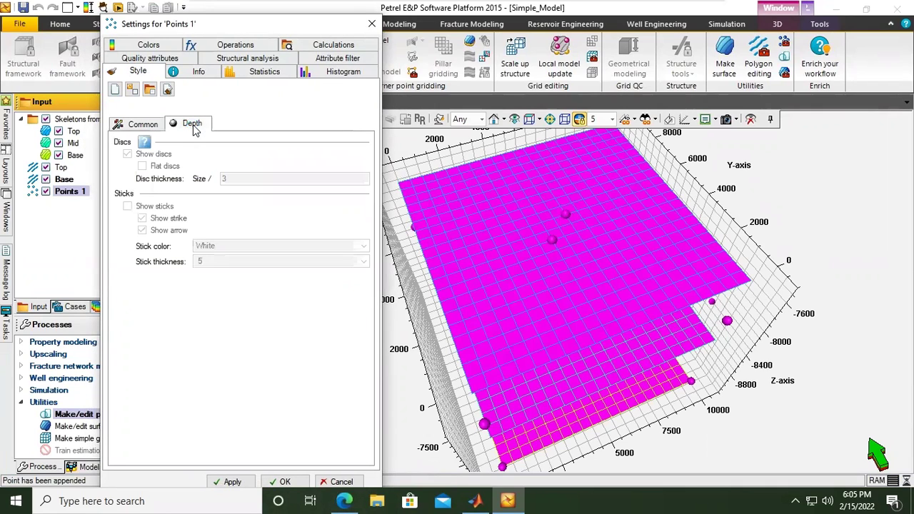
pyautogui.click(147, 125)
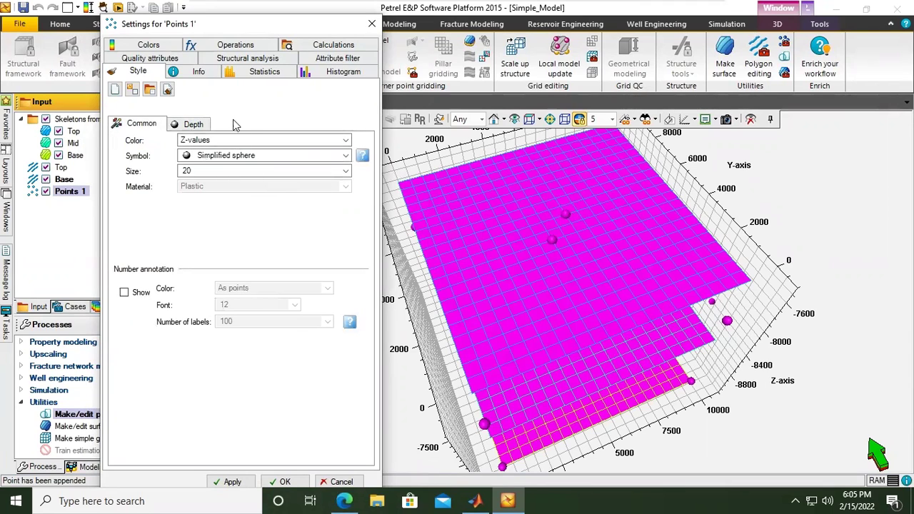
pyautogui.click(199, 72)
pyautogui.click(234, 481)
pyautogui.click(280, 481)
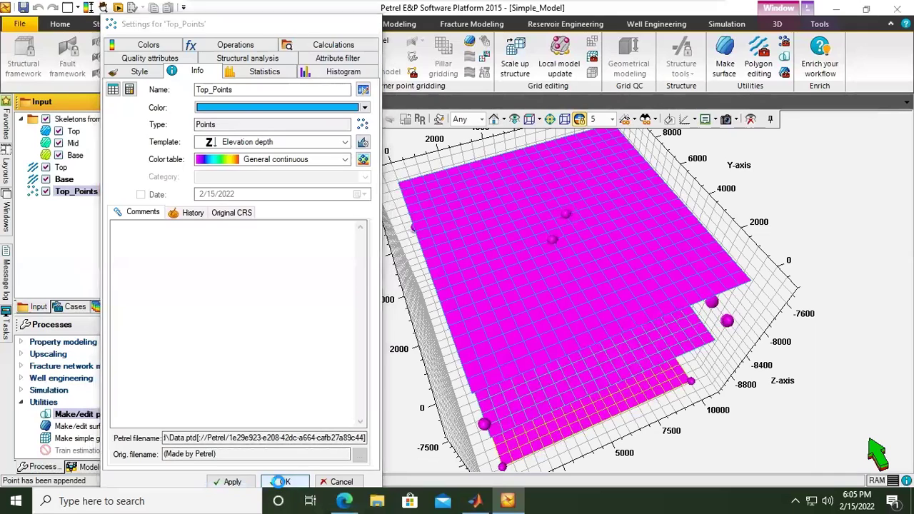
# - Hide the Top polygons in the 3D window to view Top_Points from the side
pyautogui.click(46, 168)
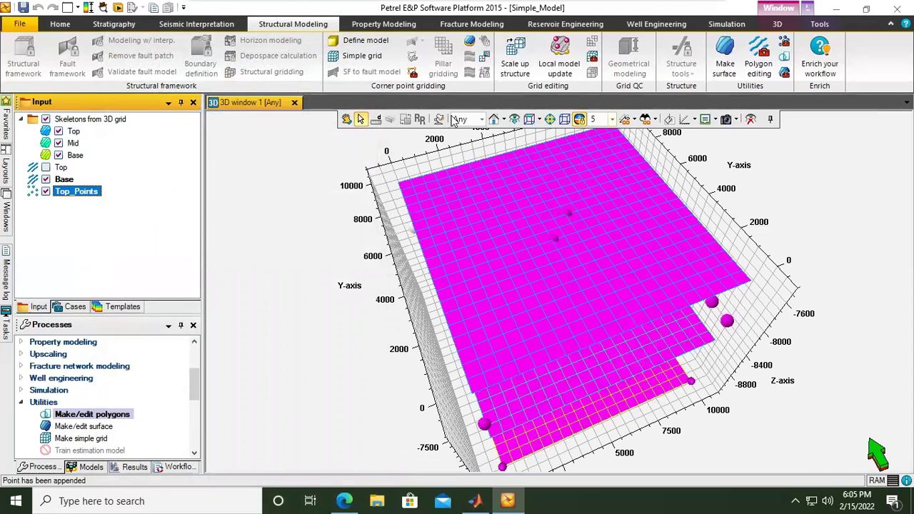
pyautogui.click(346, 118)
pyautogui.moveTo(561, 276); pyautogui.dragTo(563, 247)
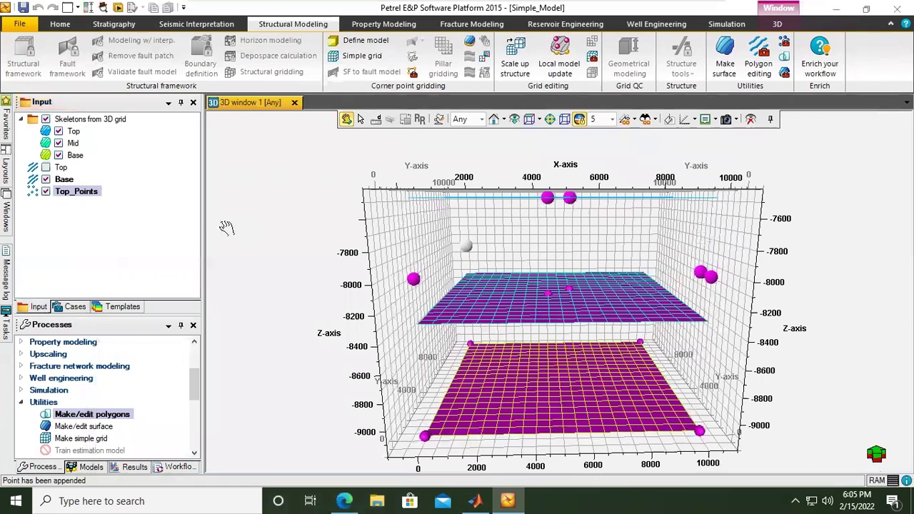
# - Check the Top_Points coordinates in the point spreadsheet and its display style settings
pyautogui.doubleClick(93, 193)
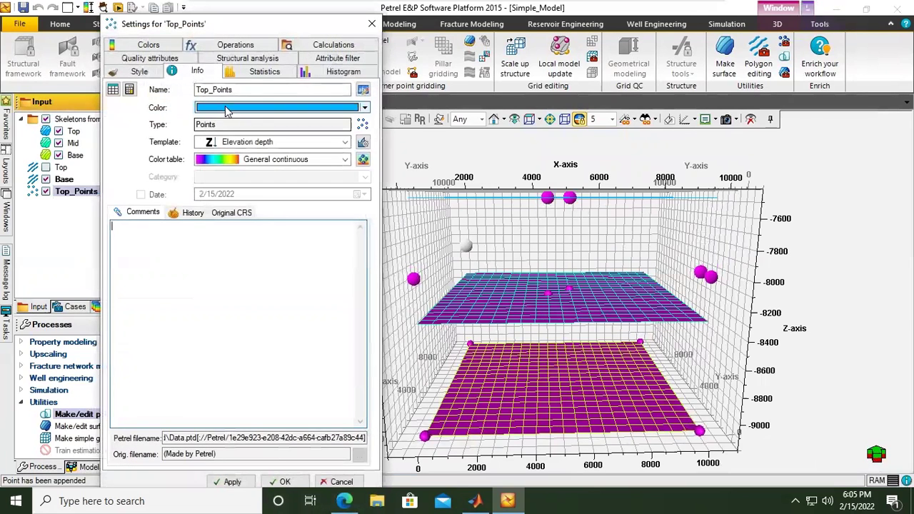
pyautogui.click(111, 89)
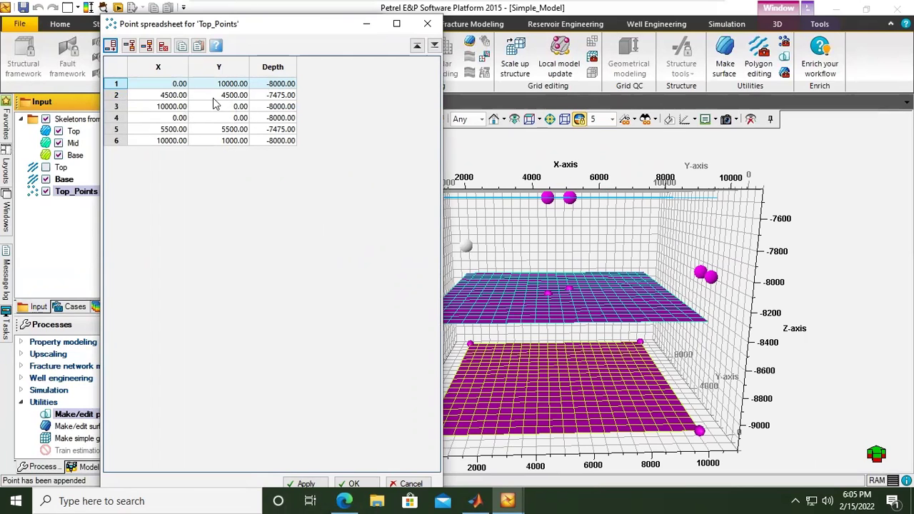
pyautogui.click(427, 23)
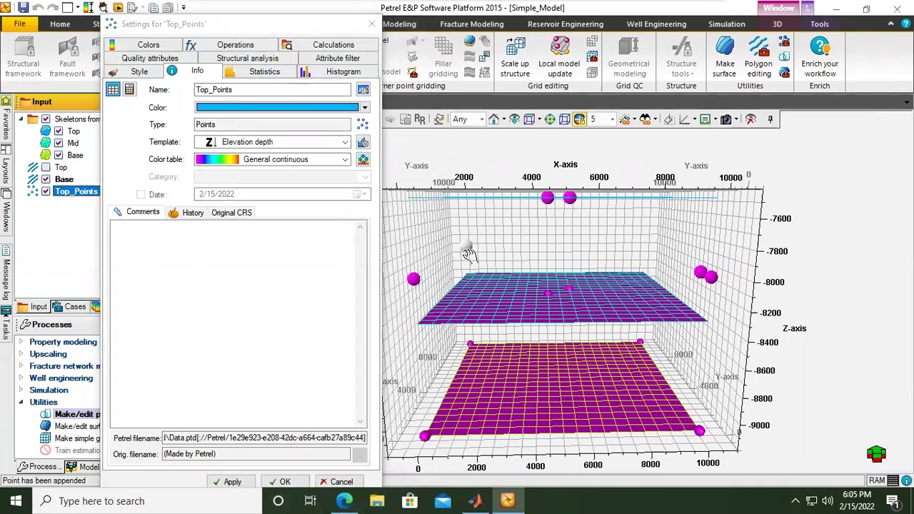
pyautogui.click(137, 71)
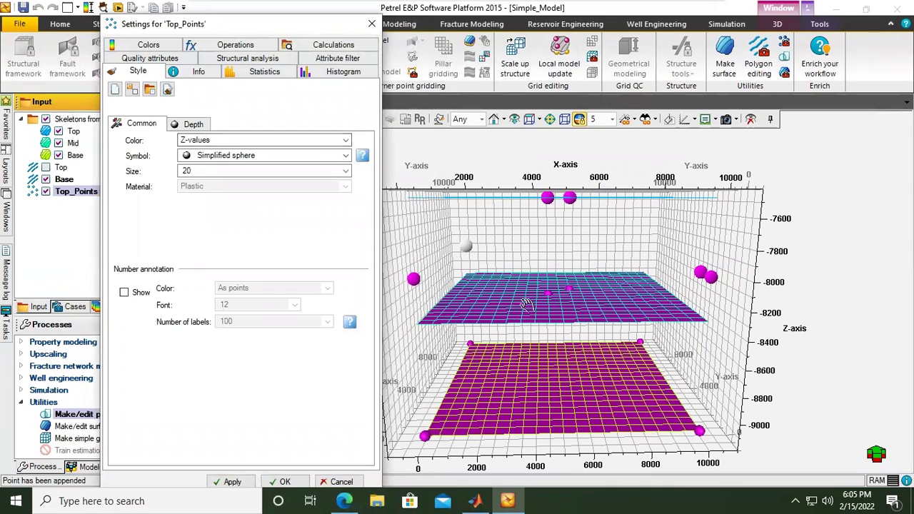
pyautogui.click(371, 23)
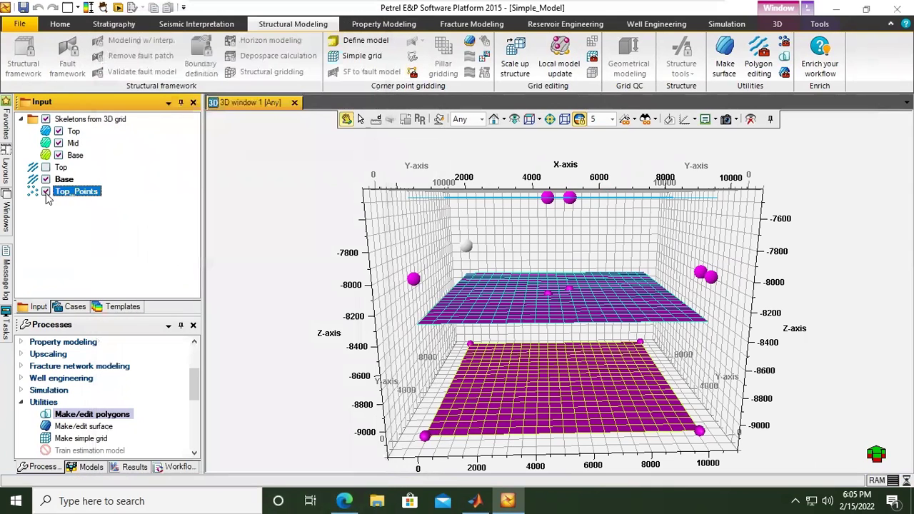
# - Hide the Base polygons in the 3D window and duplicate the Top_Points point set
pyautogui.click(46, 180)
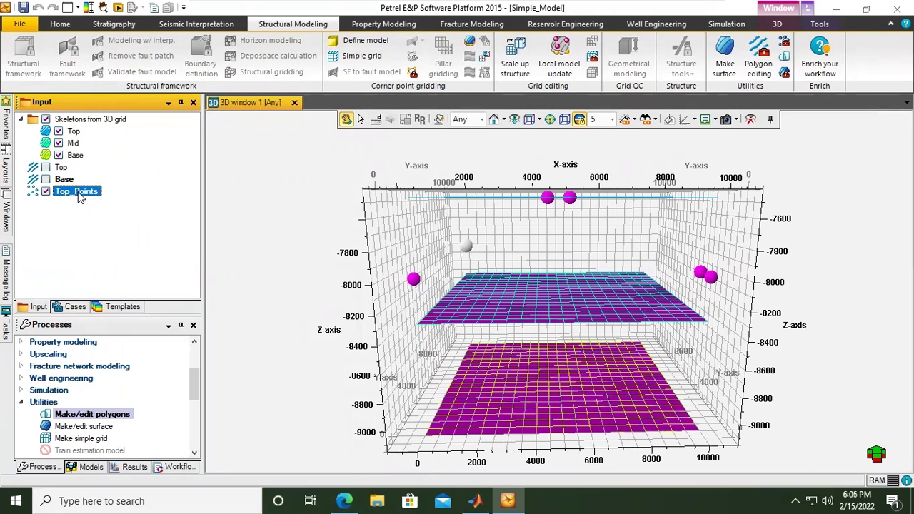
pyautogui.hotkey('ctrl', 'c')
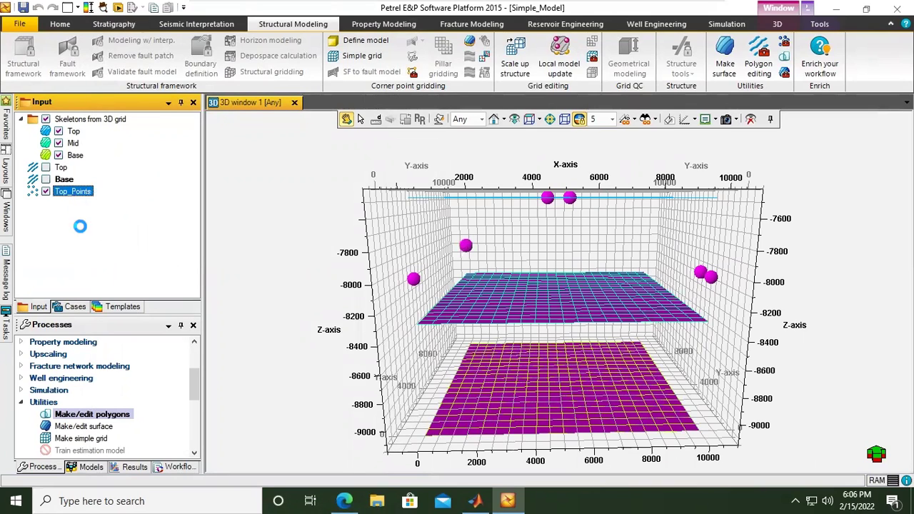
pyautogui.hotkey('ctrl', 'v')
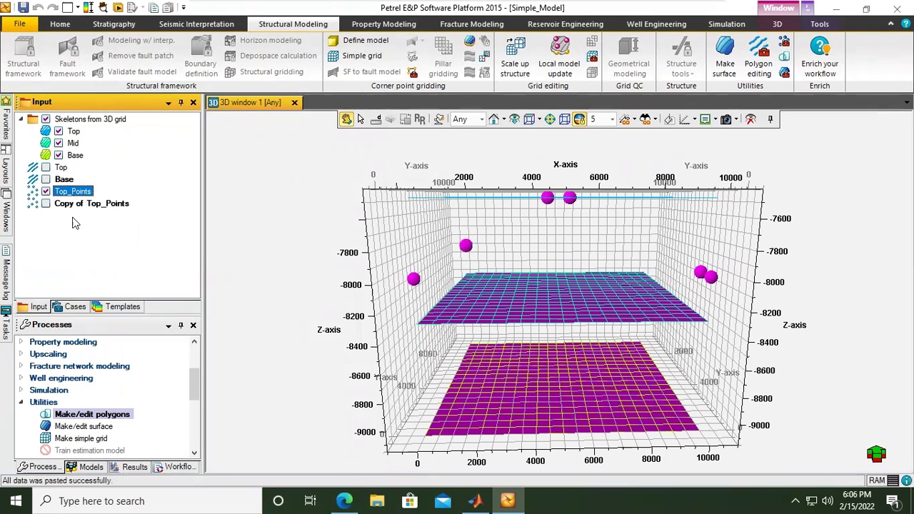
# - Enter Base_Points as the name in the settings of the copied point set
pyautogui.click(65, 203)
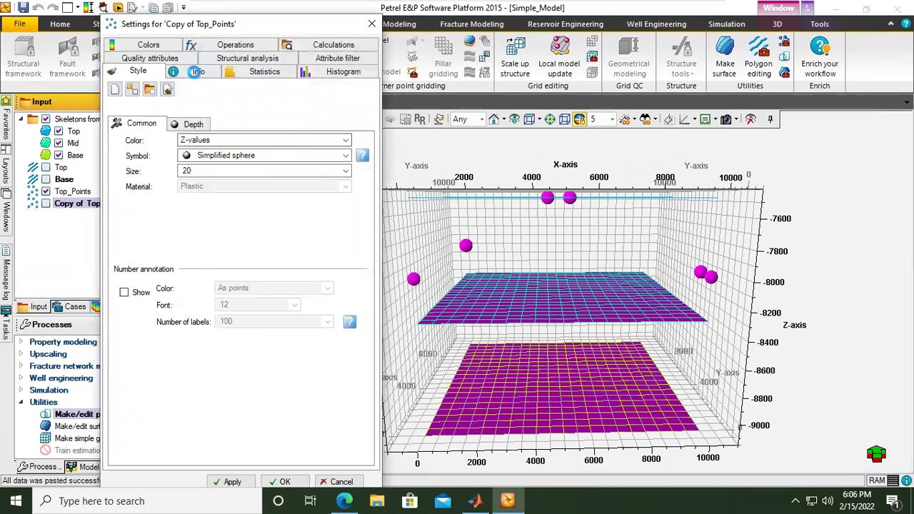
pyautogui.click(194, 71)
pyautogui.moveTo(238, 90); pyautogui.dragTo(168, 96)
pyautogui.write('Base_Points')
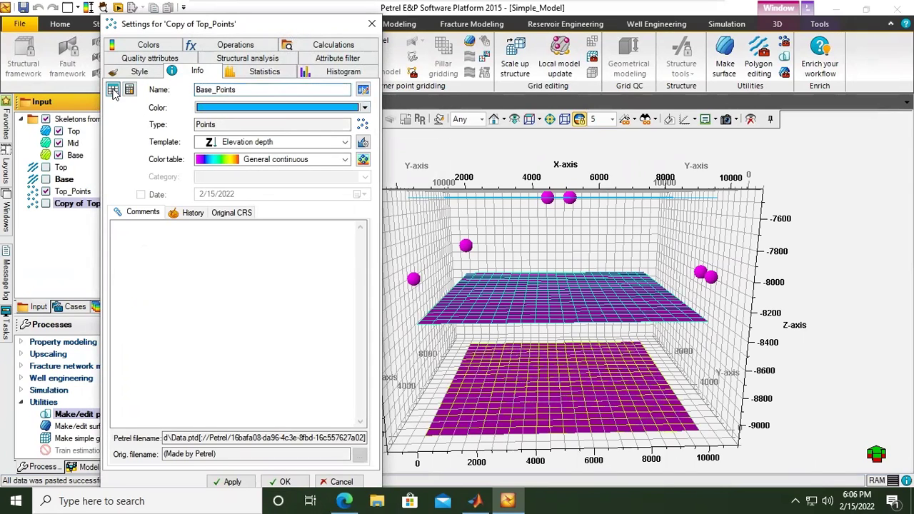
# - Set the first point's depth to -9150 in the copied point set's spreadsheet
pyautogui.click(113, 90)
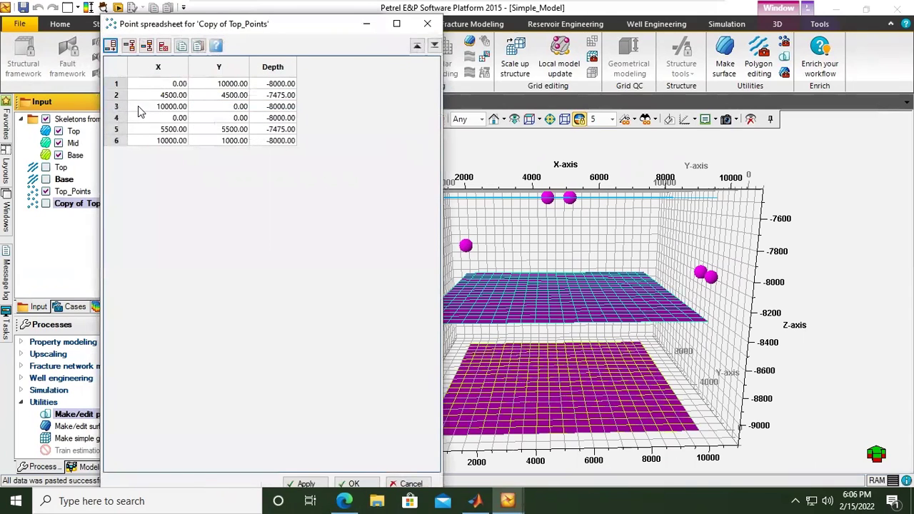
pyautogui.click(285, 84)
pyautogui.click(285, 84)
pyautogui.click(285, 85)
pyautogui.write('915')
pyautogui.press('Delete')
pyautogui.press('Delete')
pyautogui.click(263, 75)
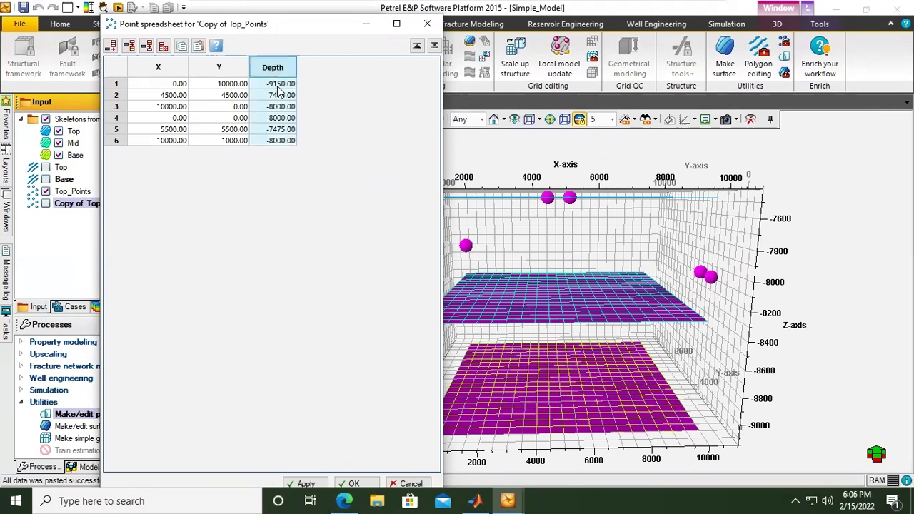
# - Set the depth of points 3, 4 and 6 to -9150 in the copied point set's spreadsheet
pyautogui.doubleClick(276, 84)
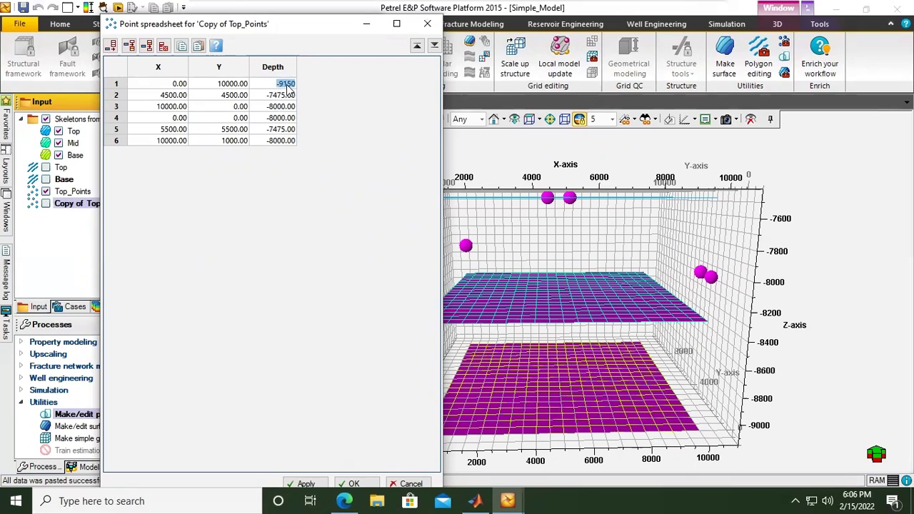
pyautogui.click(280, 85)
pyautogui.doubleClick(281, 85)
pyautogui.doubleClick(281, 105)
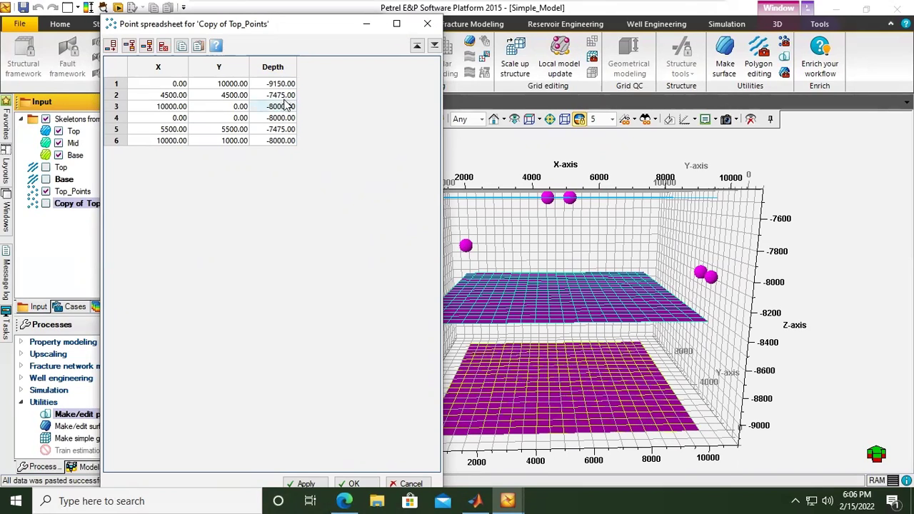
pyautogui.write('-9150')
pyautogui.doubleClick(283, 118)
pyautogui.write('-9150')
pyautogui.doubleClick(290, 142)
pyautogui.write('-9150')
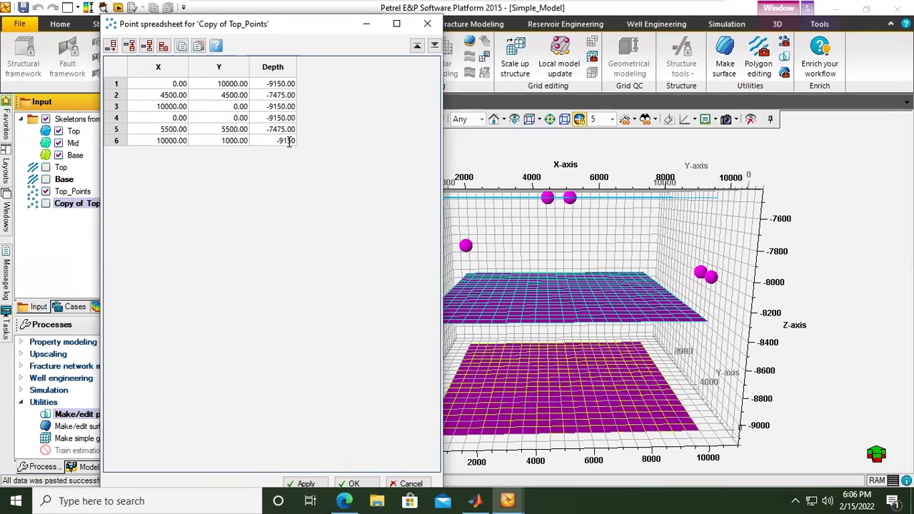
# - Set the depth of points 2 and 5 to -8315 and accept the copied point set's spreadsheet
pyautogui.doubleClick(285, 96)
pyautogui.write('-8315')
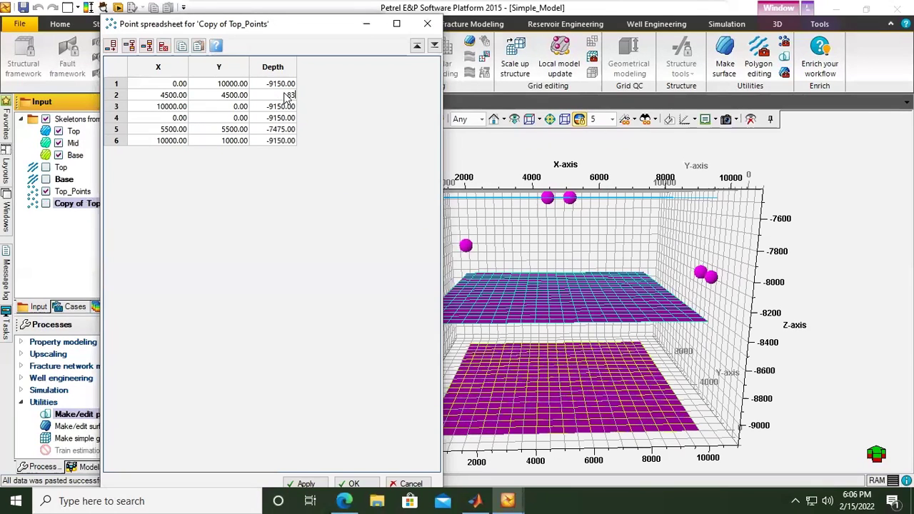
pyautogui.click(282, 129)
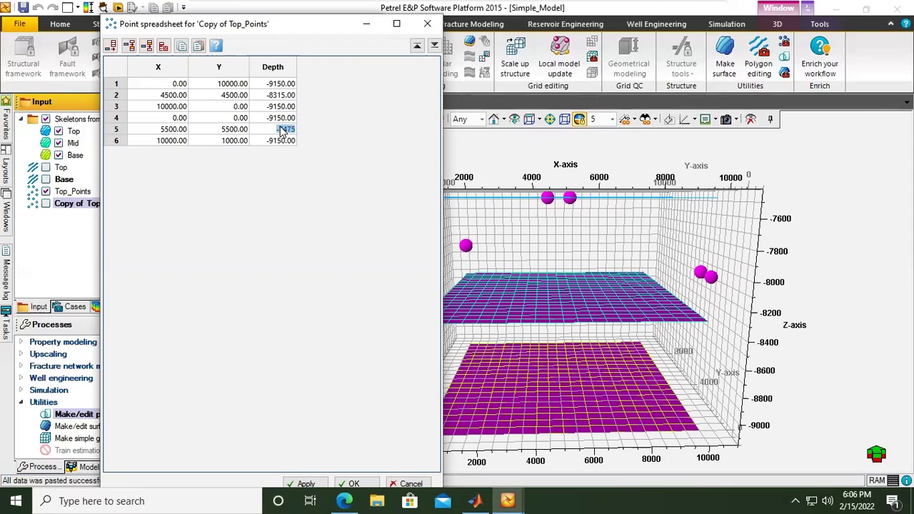
pyautogui.write('-8315')
pyautogui.click(319, 484)
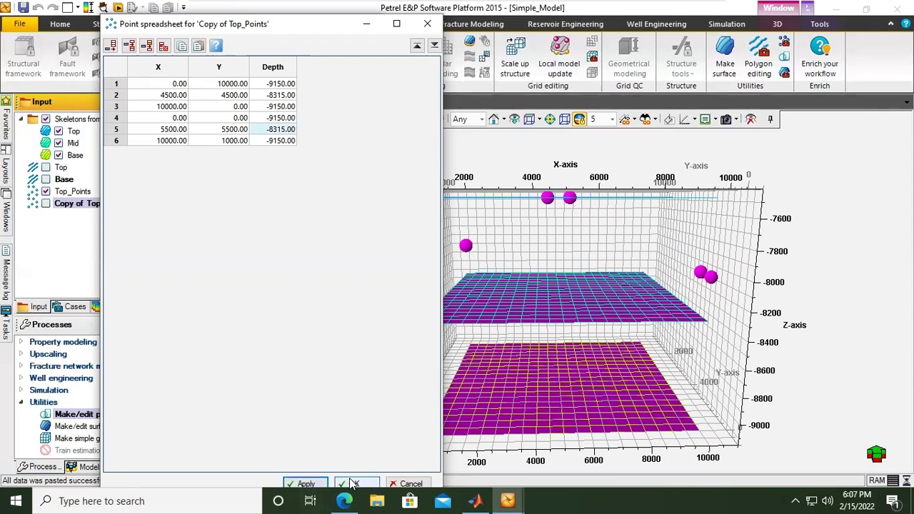
pyautogui.click(353, 484)
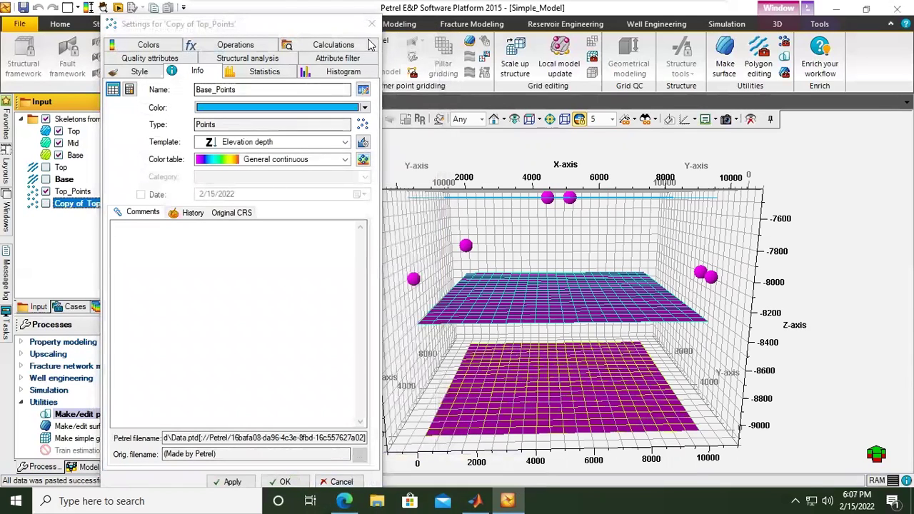
# - Apply the Base_Points name to the copied point set and show its points in the 3D window
pyautogui.click(243, 483)
pyautogui.click(240, 483)
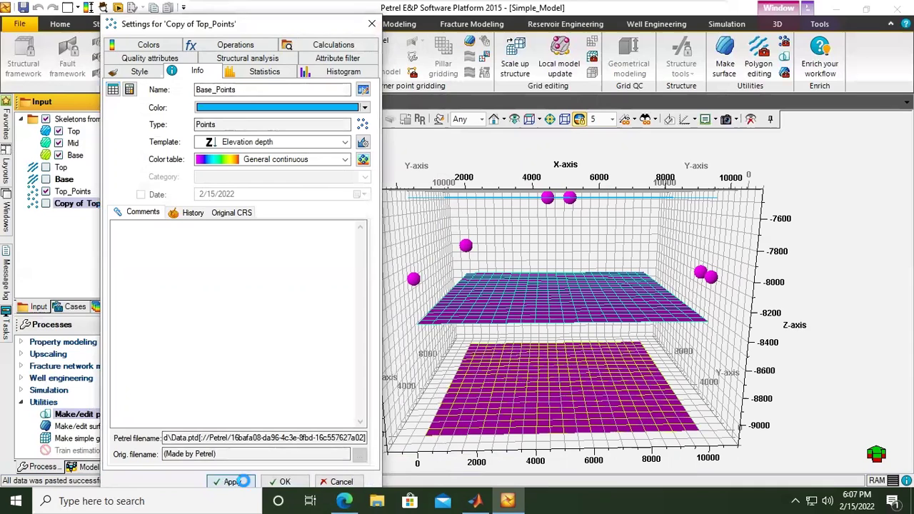
pyautogui.click(281, 482)
pyautogui.click(46, 203)
pyautogui.moveTo(520, 360); pyautogui.dragTo(486, 247)
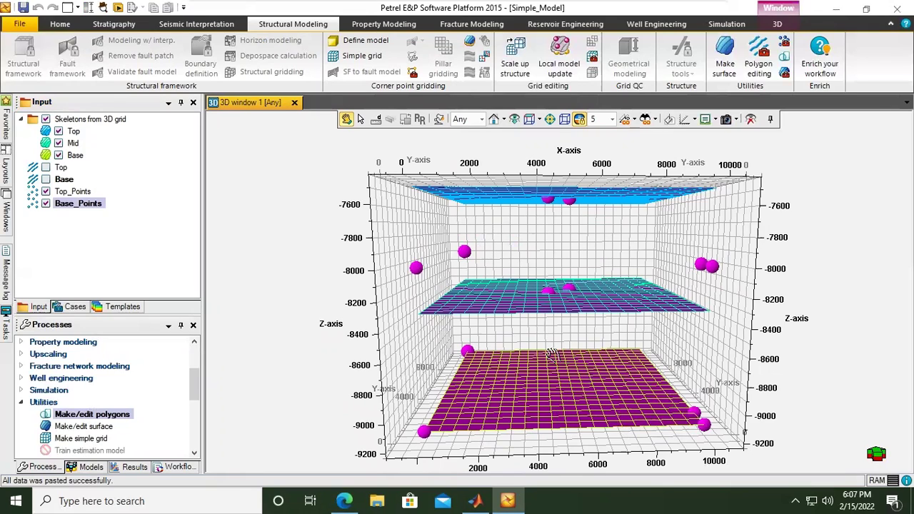
# - Correct point 6's Y coordinate to 10000 in the Base_Points spreadsheet
pyautogui.doubleClick(79, 205)
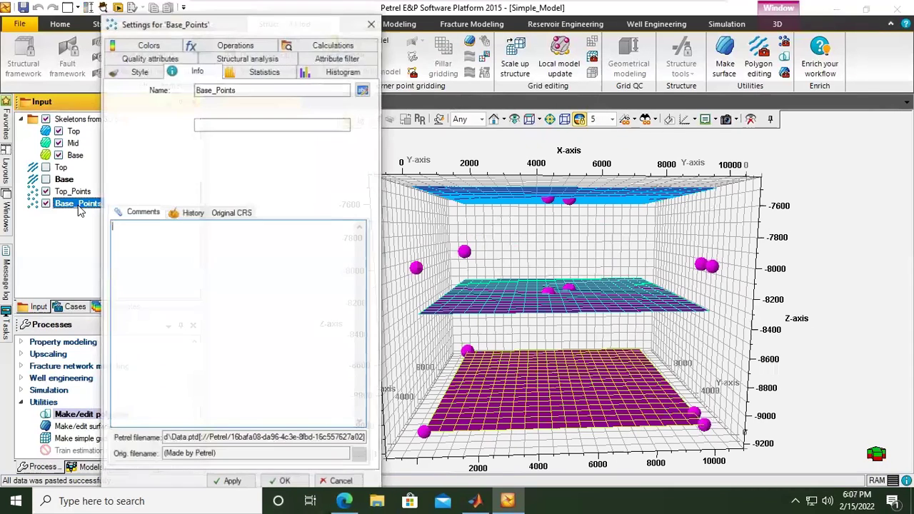
pyautogui.click(113, 91)
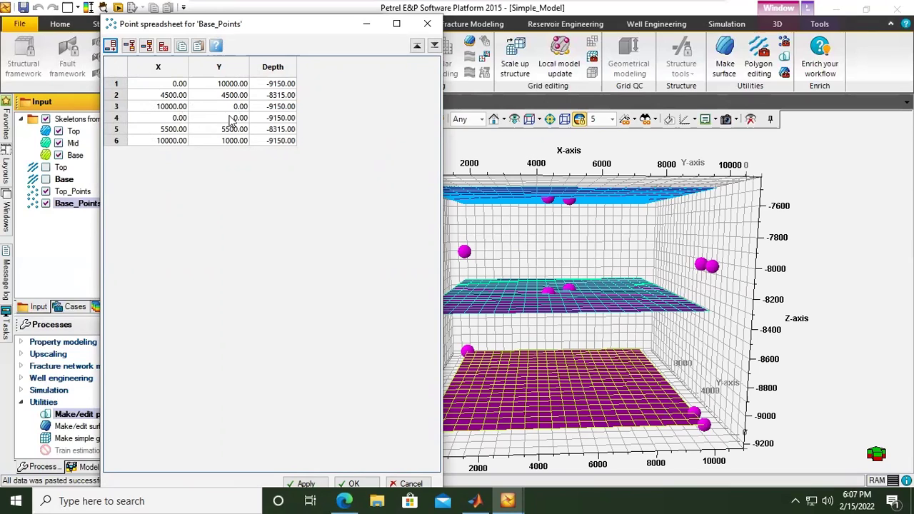
pyautogui.doubleClick(236, 142)
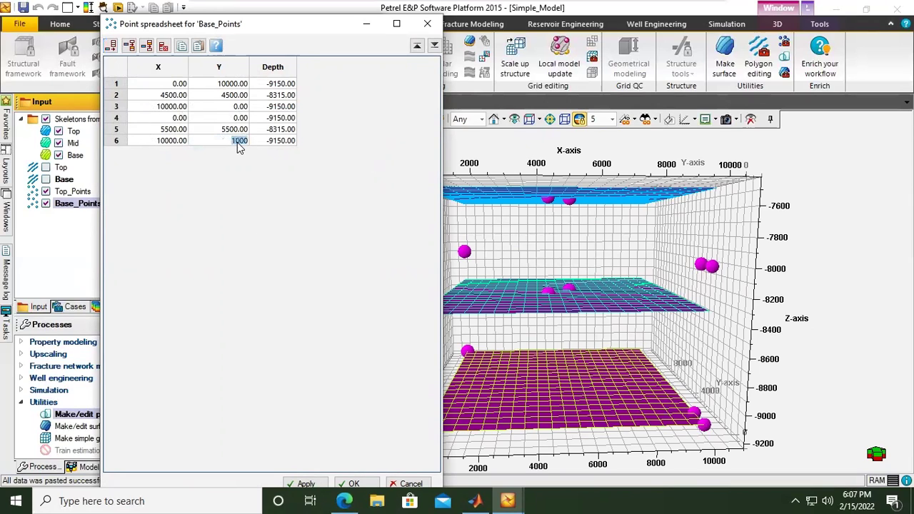
pyautogui.click(248, 140)
pyautogui.write('0')
pyautogui.click(307, 483)
pyautogui.click(349, 484)
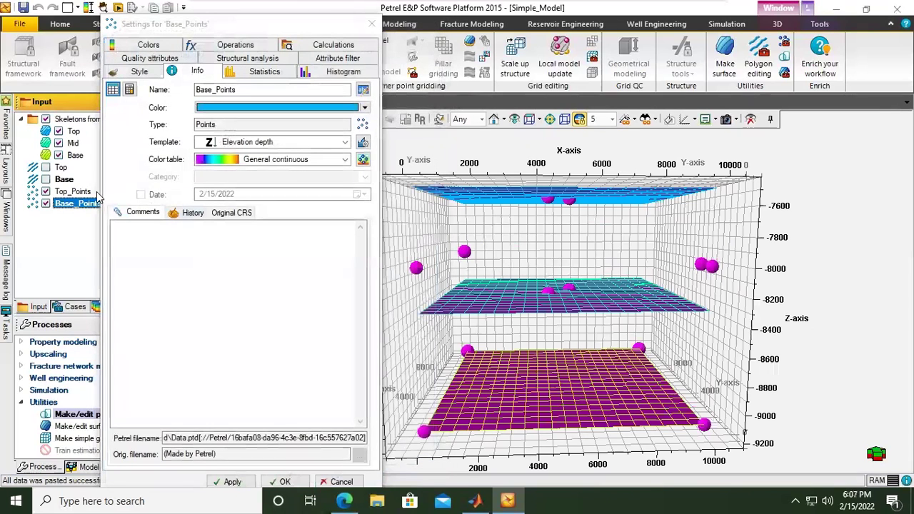
# - Correct point 6's Y coordinate to 10000 in the Top_Points spreadsheet
pyautogui.doubleClick(75, 193)
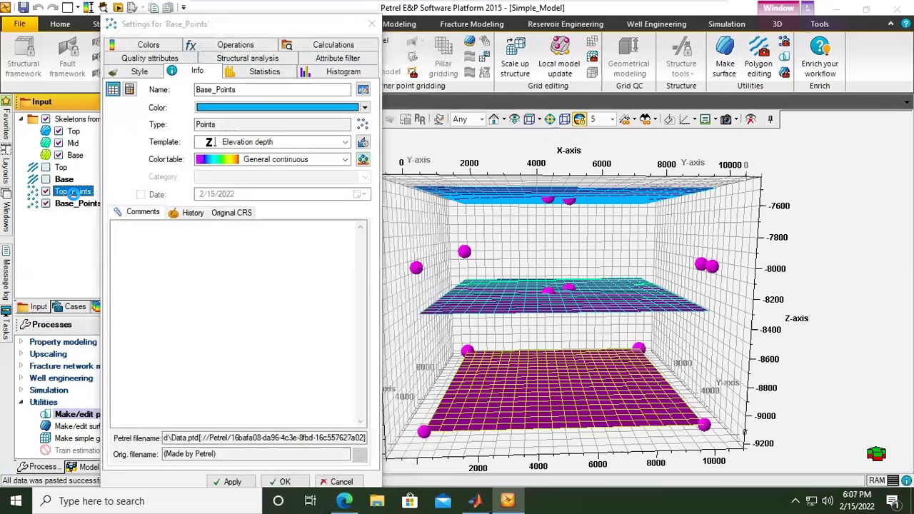
pyautogui.click(187, 75)
pyautogui.click(130, 90)
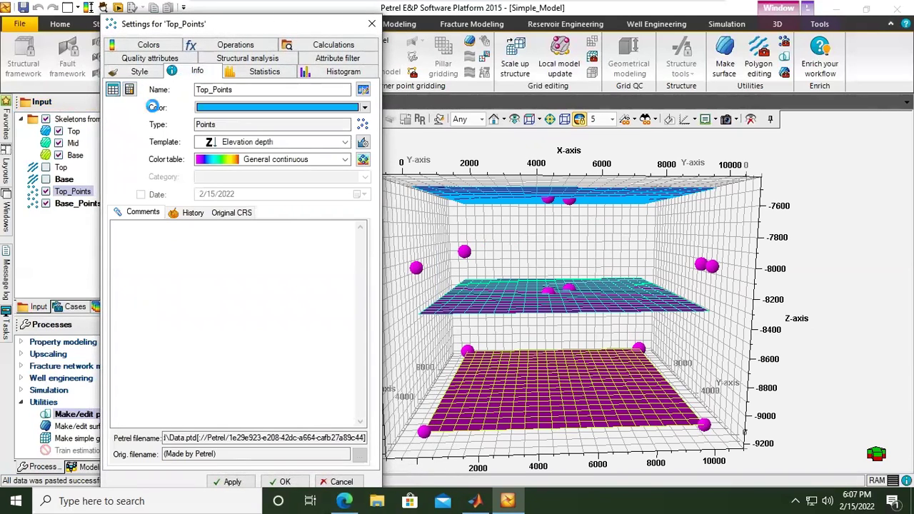
pyautogui.click(239, 141)
pyautogui.click(237, 142)
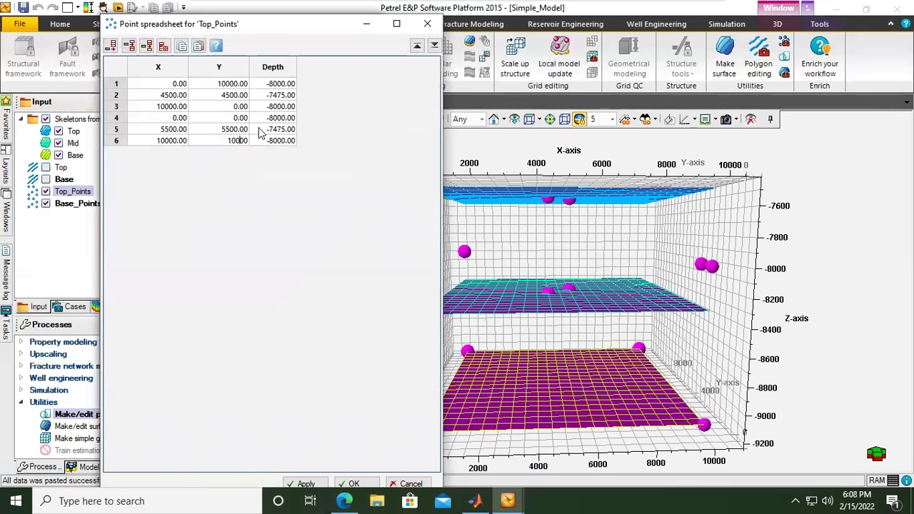
pyautogui.click(311, 483)
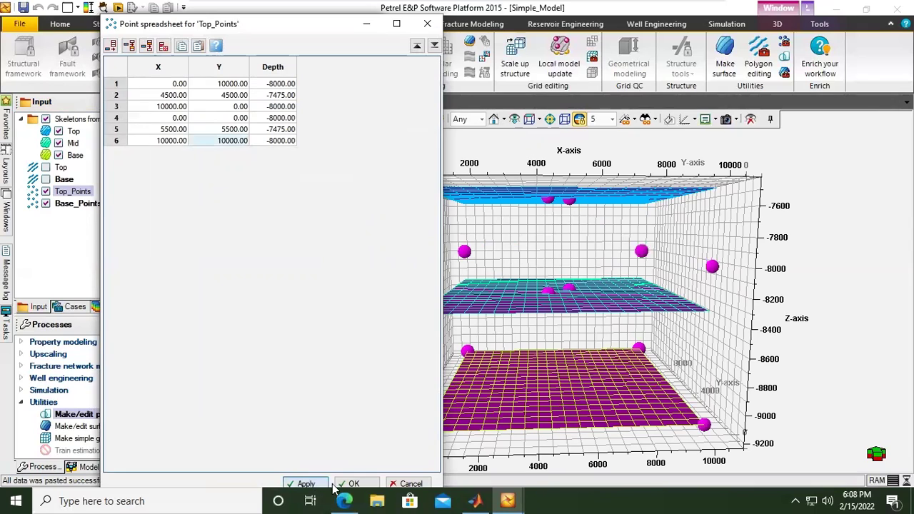
pyautogui.click(349, 484)
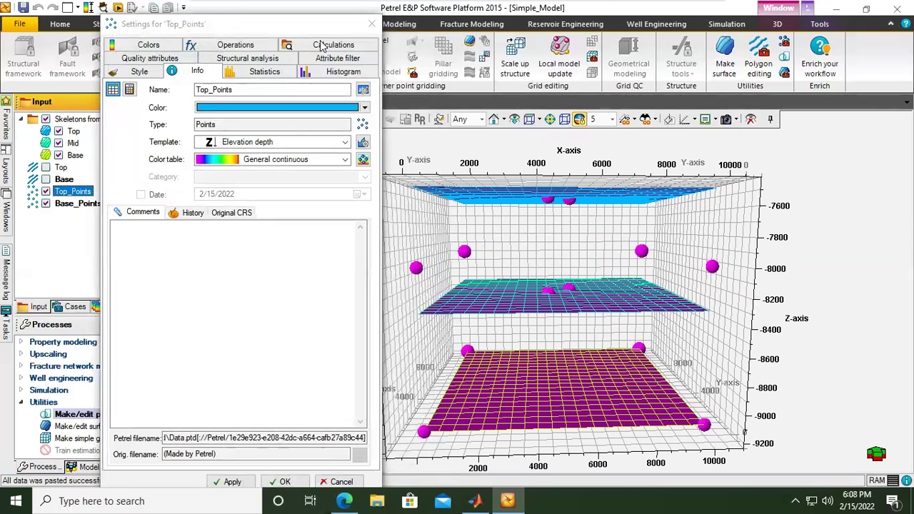
# - Close the settings of both point sets and save the project
pyautogui.click(371, 23)
pyautogui.click(371, 24)
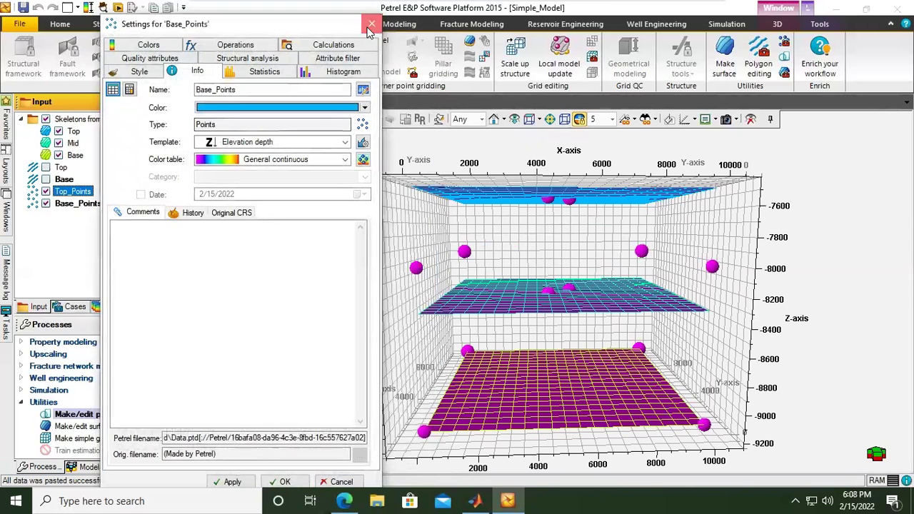
pyautogui.click(23, 8)
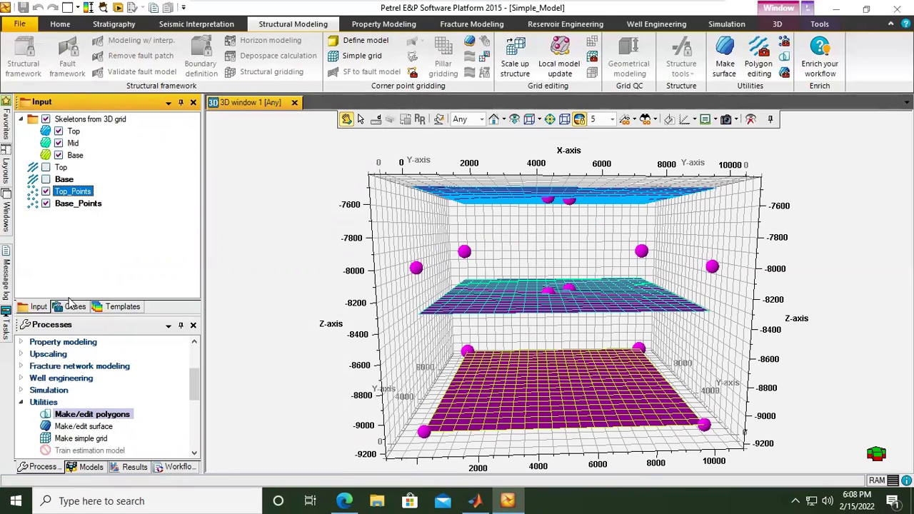
# - Open the Make/edit surface process and assign Top_Points as its main input
pyautogui.click(89, 429)
pyautogui.doubleClick(89, 431)
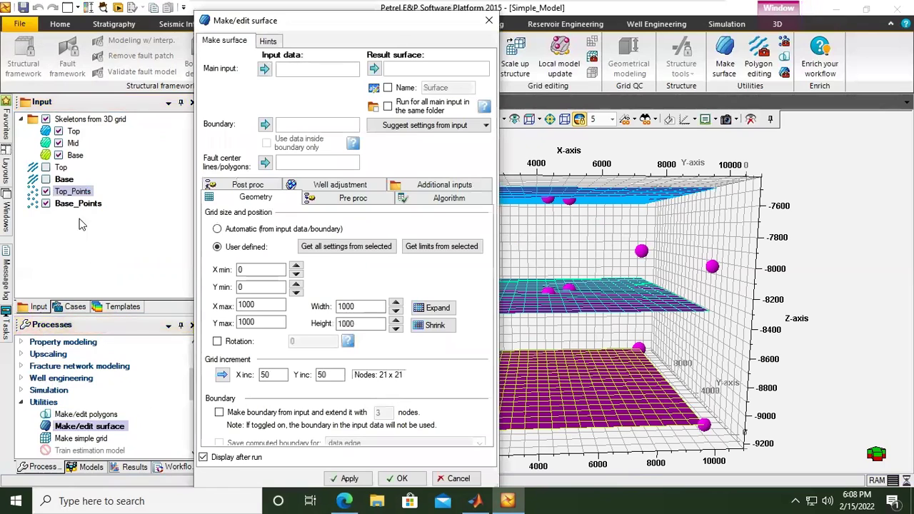
pyautogui.click(76, 191)
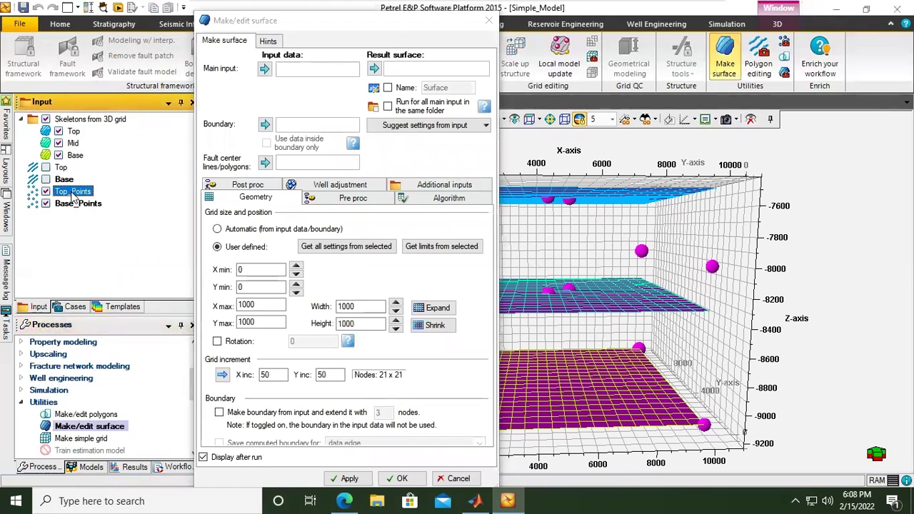
pyautogui.click(264, 69)
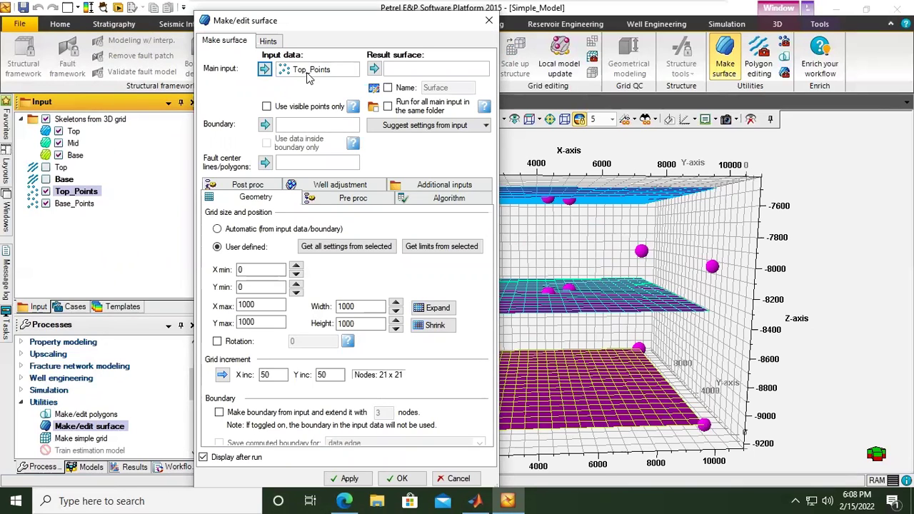
# - Take the grid limits from the skeleton Top surface and generate the surface from Top_Points
pyautogui.click(73, 131)
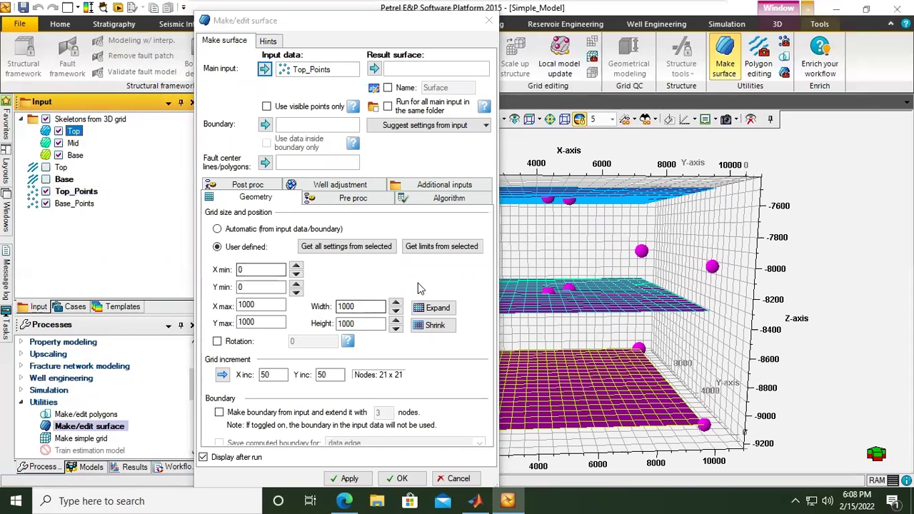
pyautogui.click(438, 250)
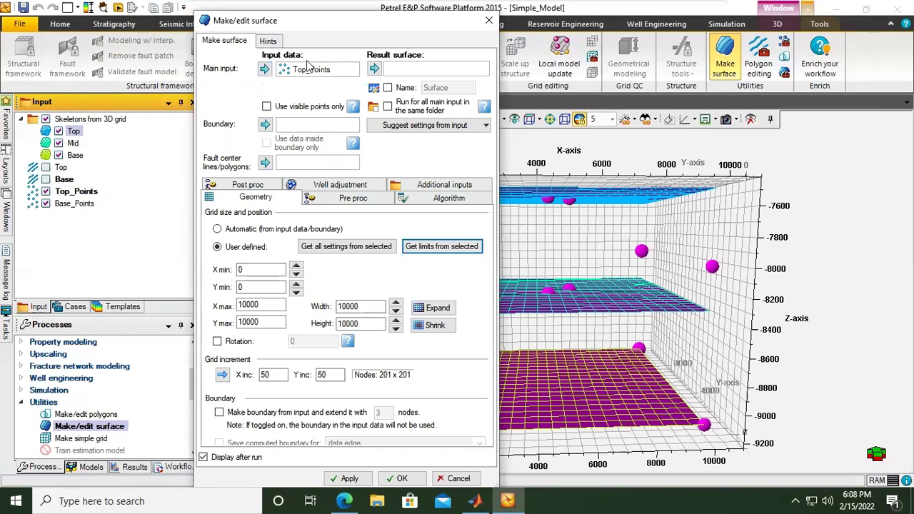
pyautogui.moveTo(294, 24); pyautogui.dragTo(280, 14)
pyautogui.click(335, 468)
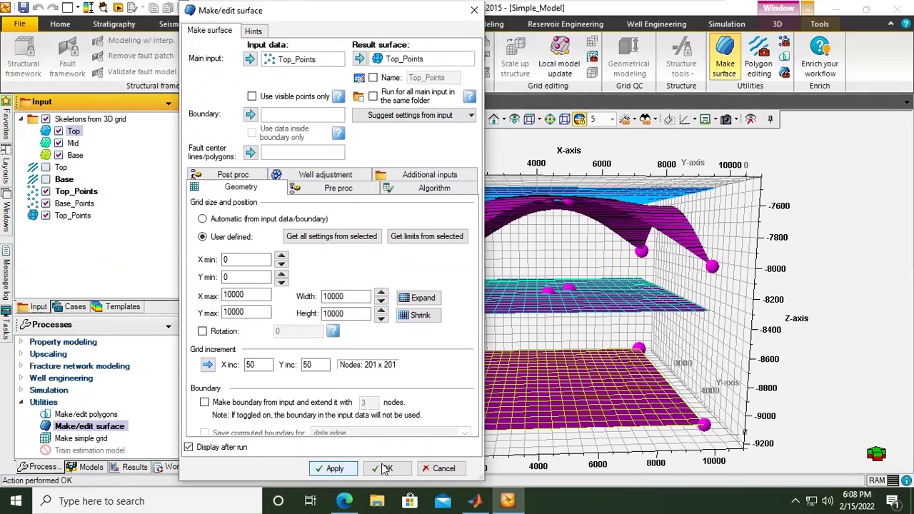